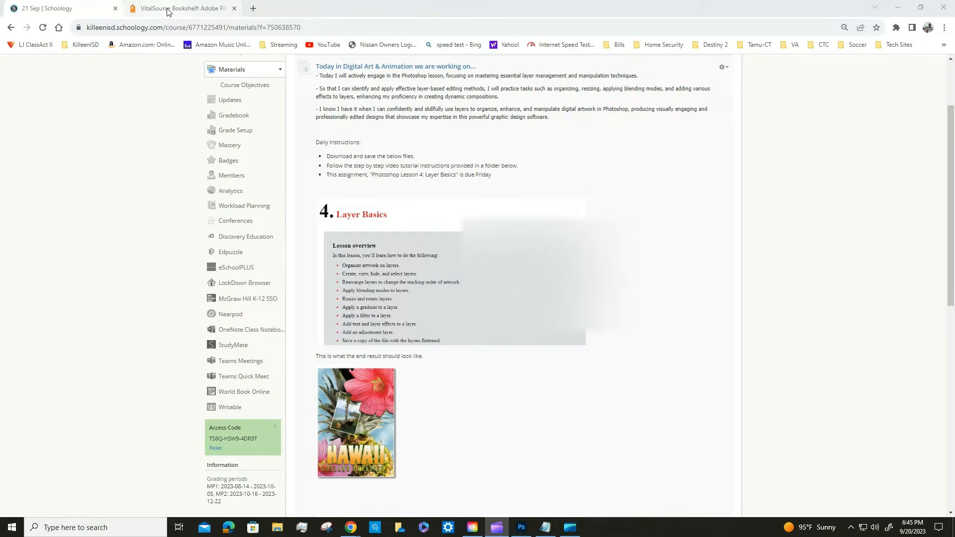
Switch to the VitalSource Bookshelf textbook, hide its table of contents and review the Layer Basics overview and finished Hawaii postcard.
click(168, 10)
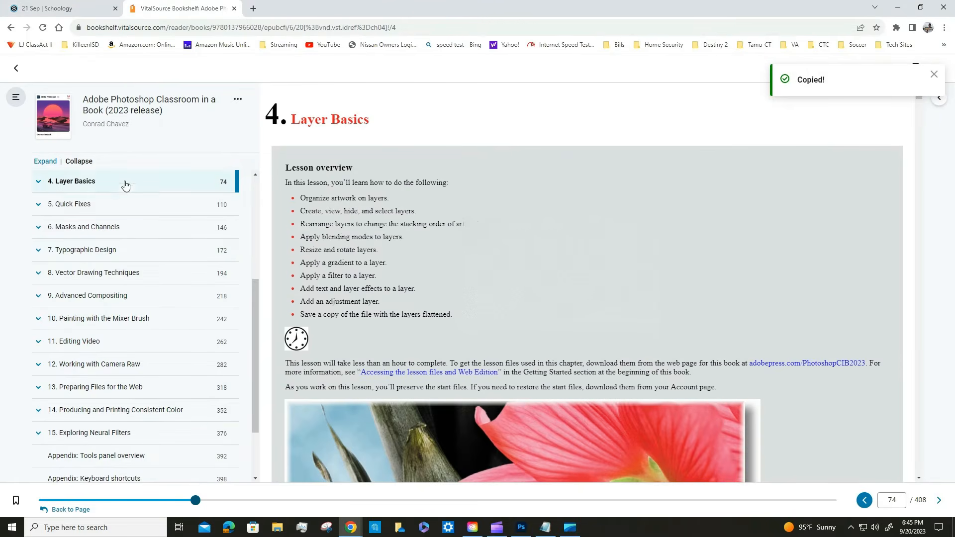
click(16, 97)
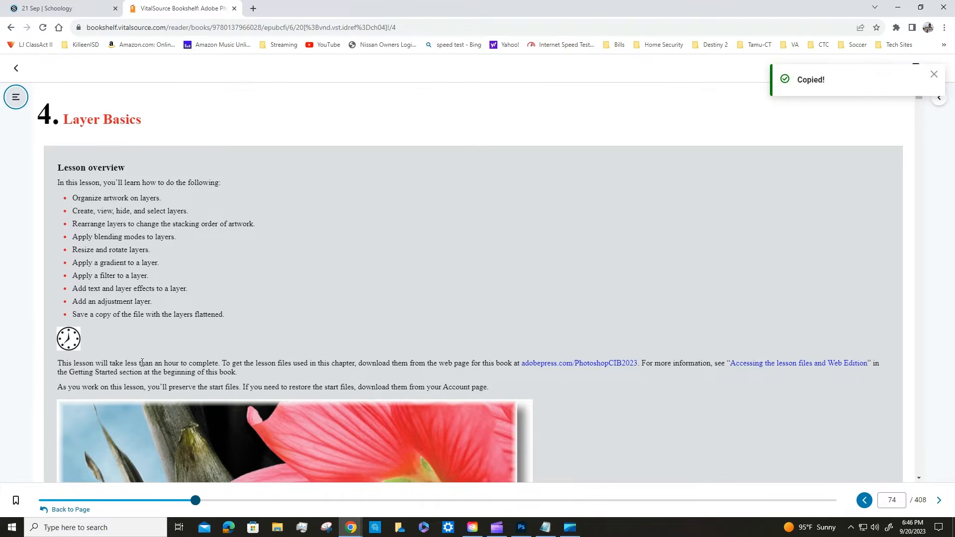
scroll(368, 312, down, 8)
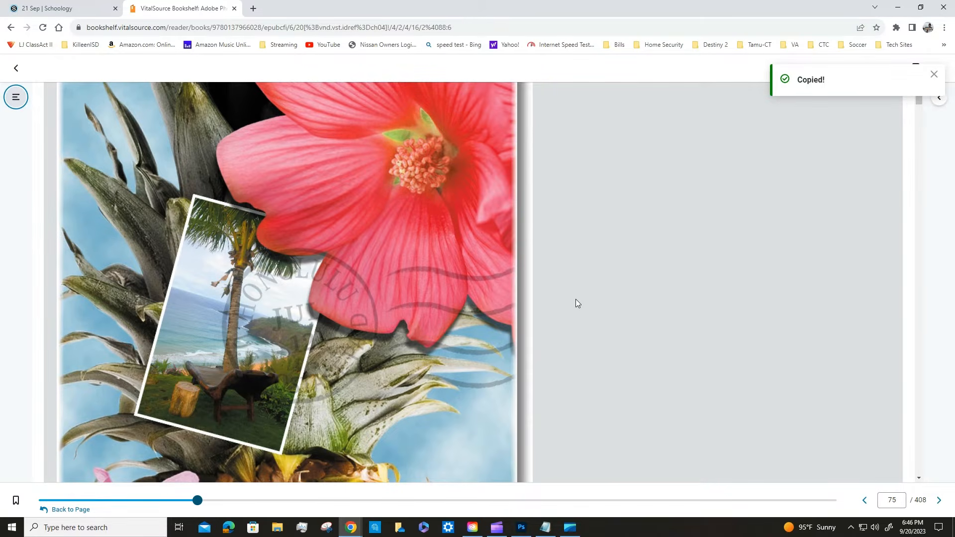
scroll(575, 300, down, 1)
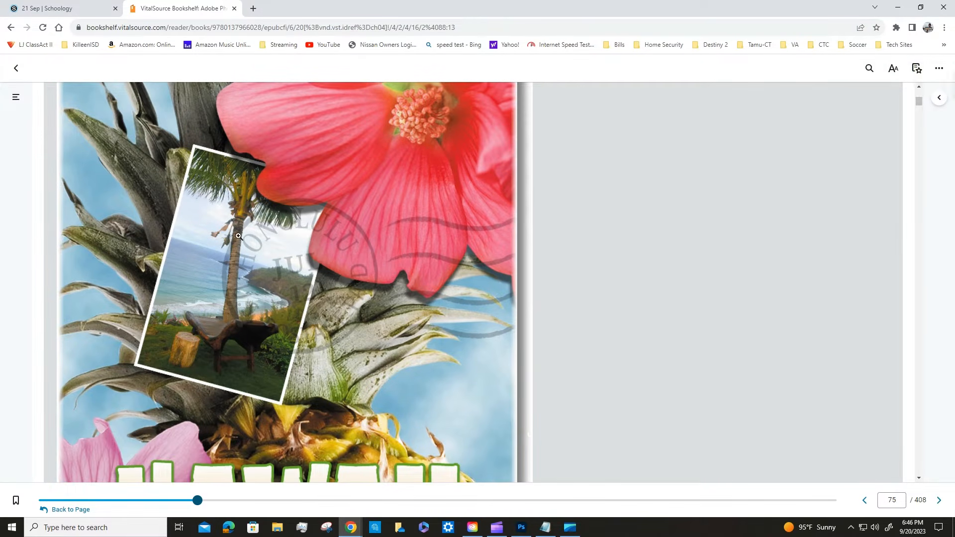
scroll(437, 279, down, 4)
scroll(453, 281, down, 2)
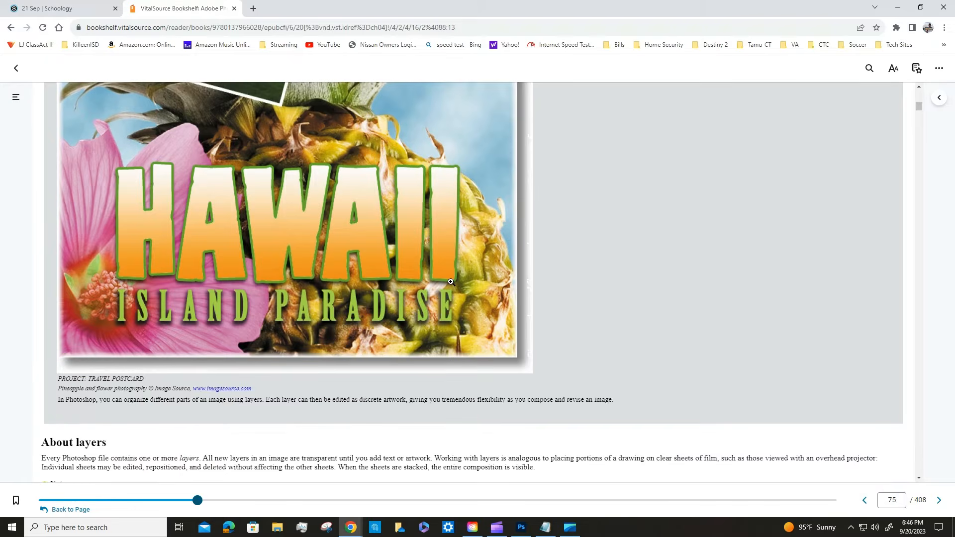
Return to the Schoology assignment and review the postcard example, the grading criteria and the attached PSD files.
click(70, 9)
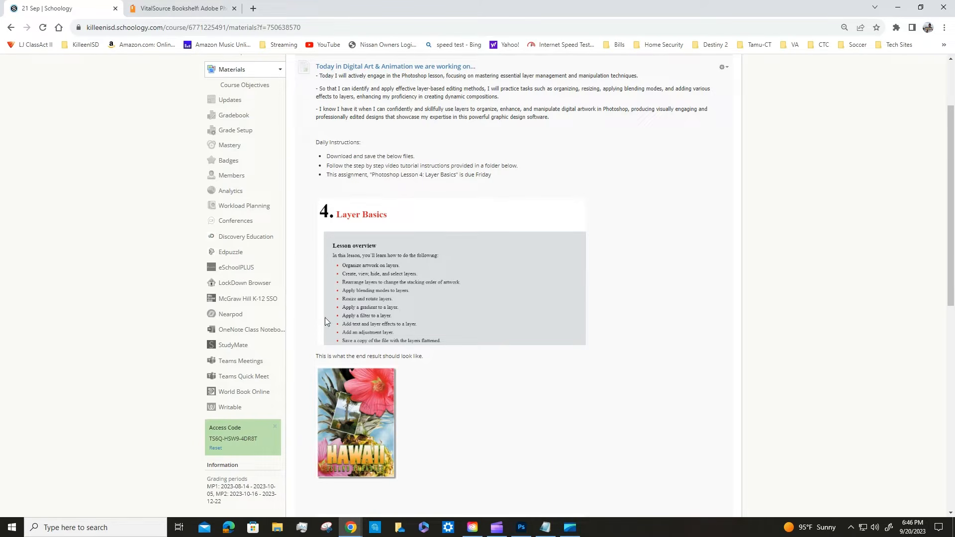
scroll(482, 321, down, 2)
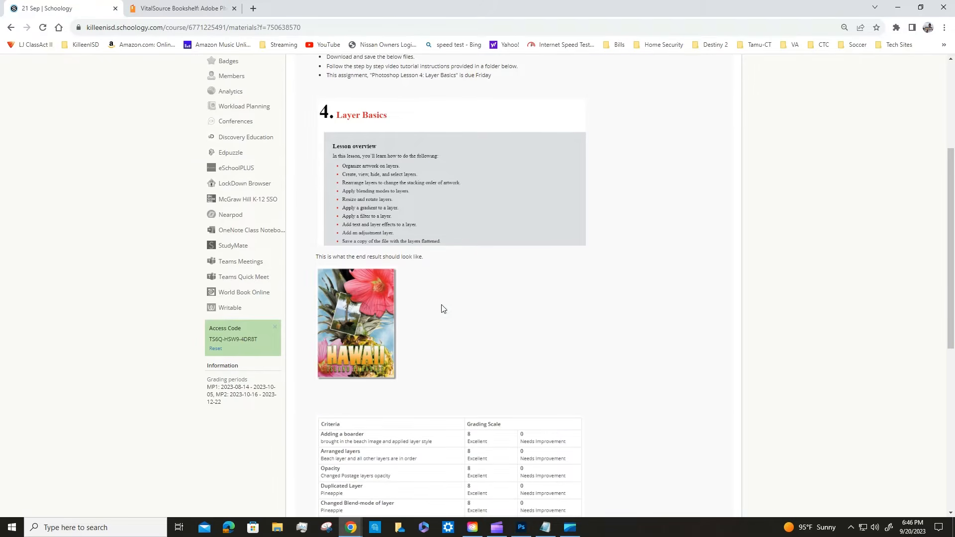
scroll(487, 324, down, 2)
scroll(499, 289, down, 2)
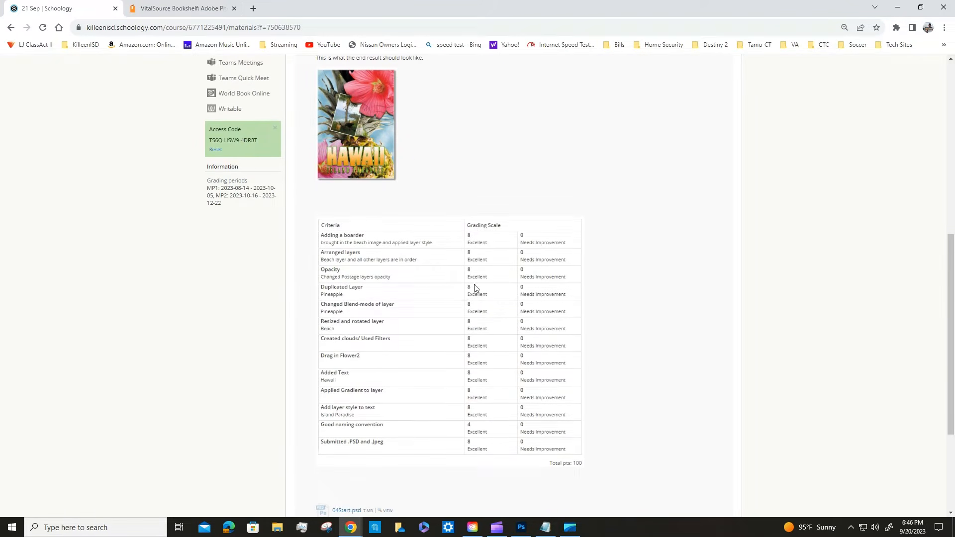
scroll(475, 288, down, 3)
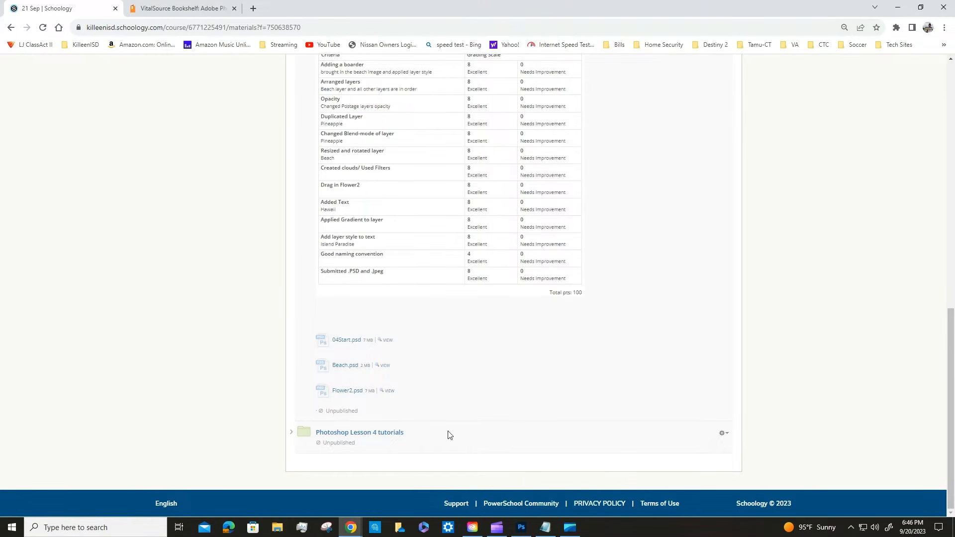
scroll(544, 314, up, 1)
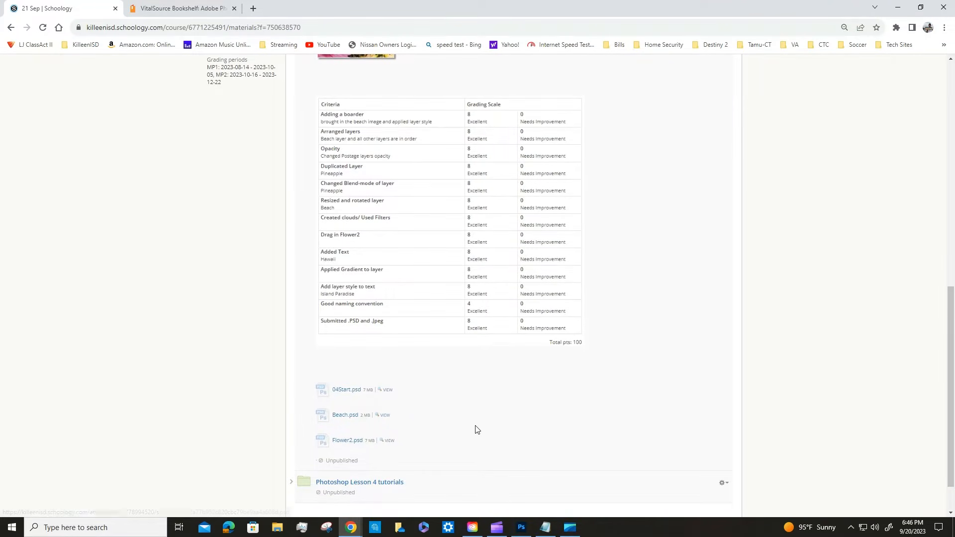
Launch Photoshop from Creative Cloud Desktop and open 04Start.psd from the computer's Downloads folder.
click(472, 529)
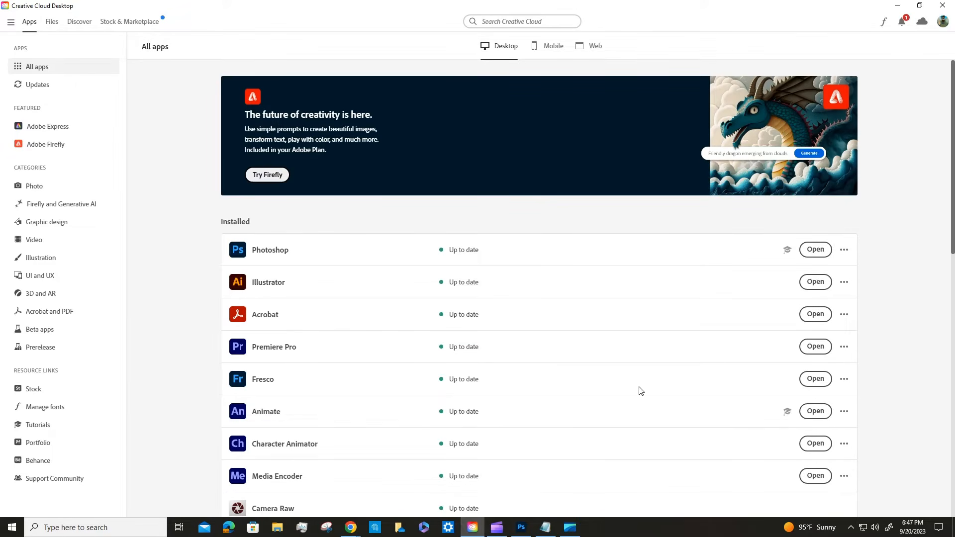
click(816, 250)
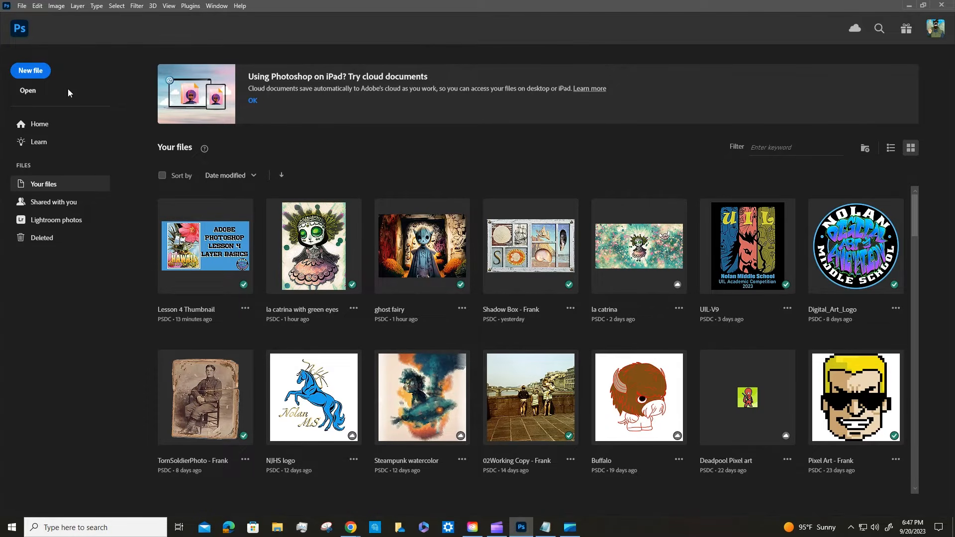
click(28, 91)
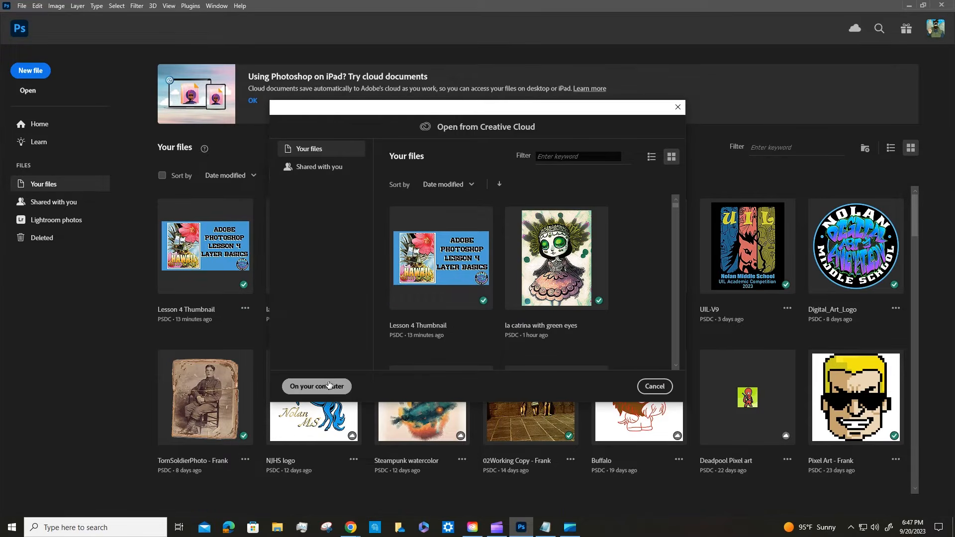
click(329, 386)
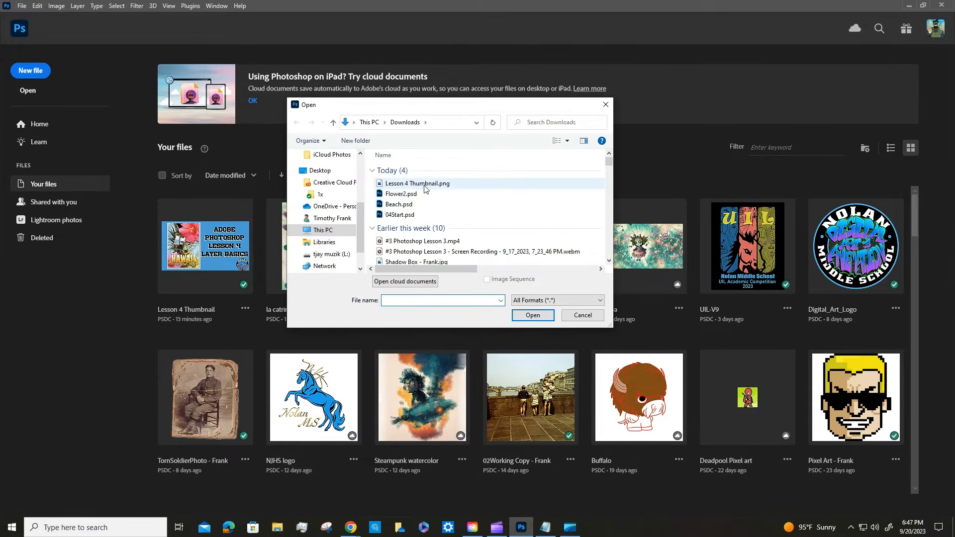
click(394, 218)
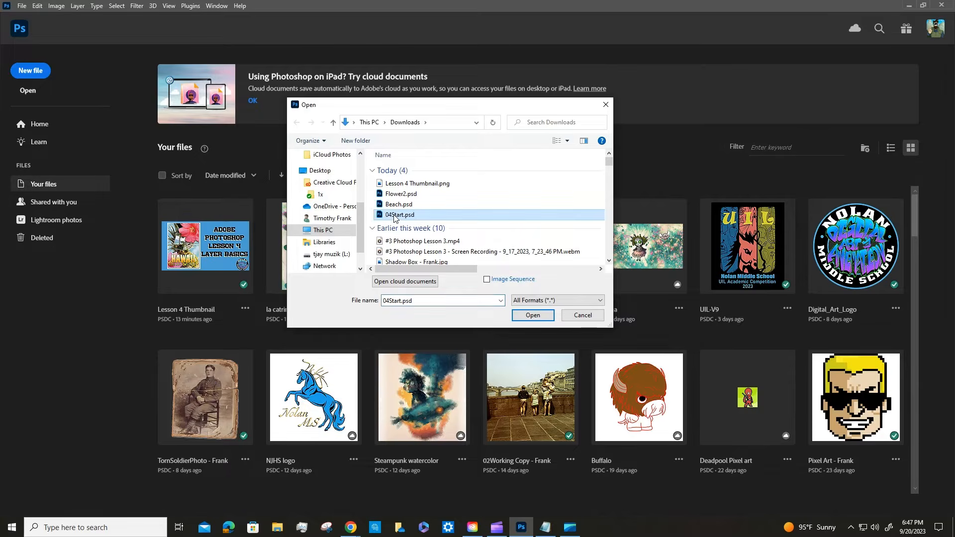
click(533, 315)
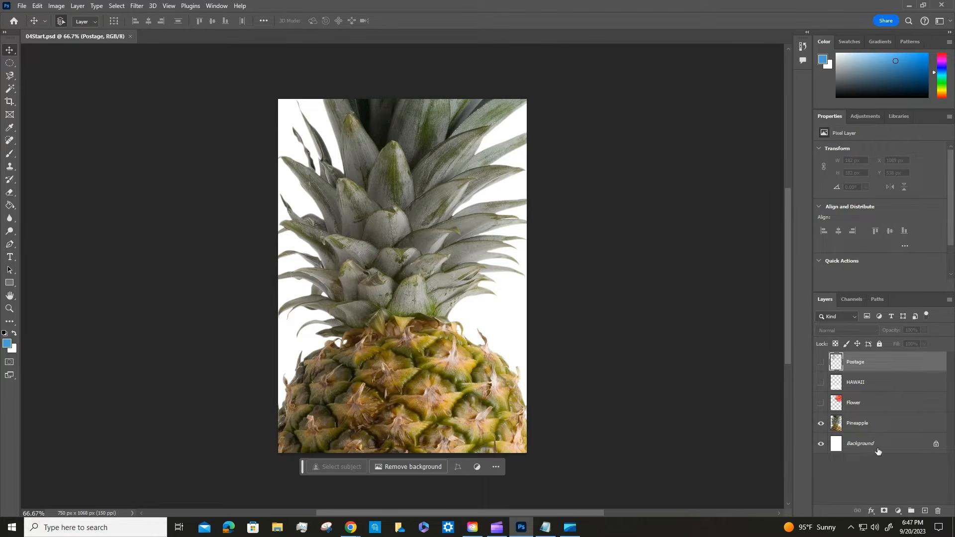
Examine the content of the Background, Pineapple, Flower, HAWAII and Postage layers by toggling their visibility, ending with only Pineapple and Background shown.
click(821, 445)
click(821, 444)
click(821, 424)
click(821, 404)
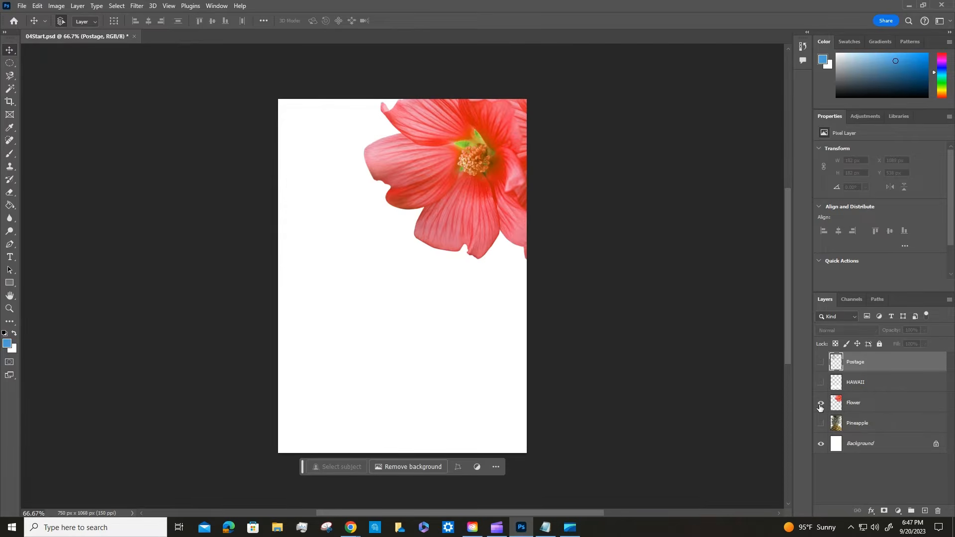
click(821, 404)
click(820, 383)
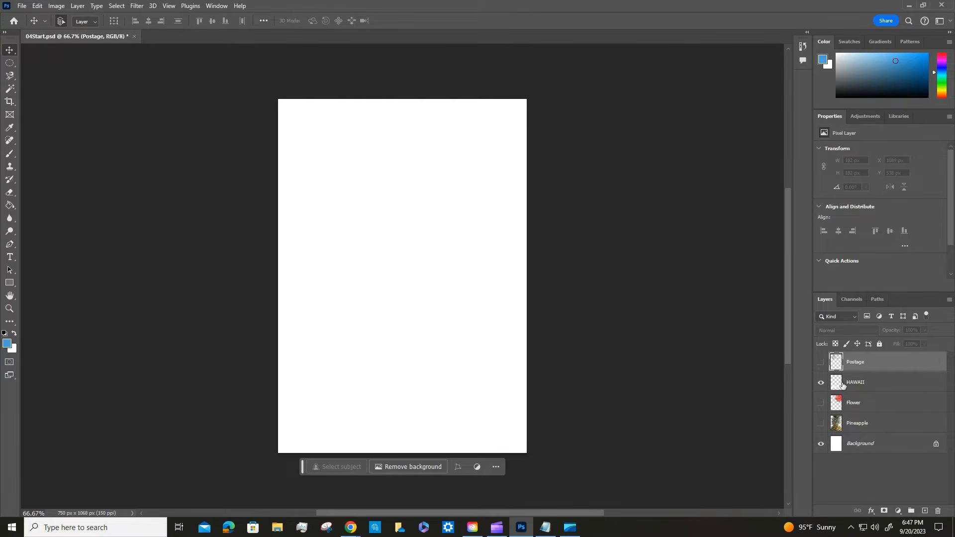
click(820, 362)
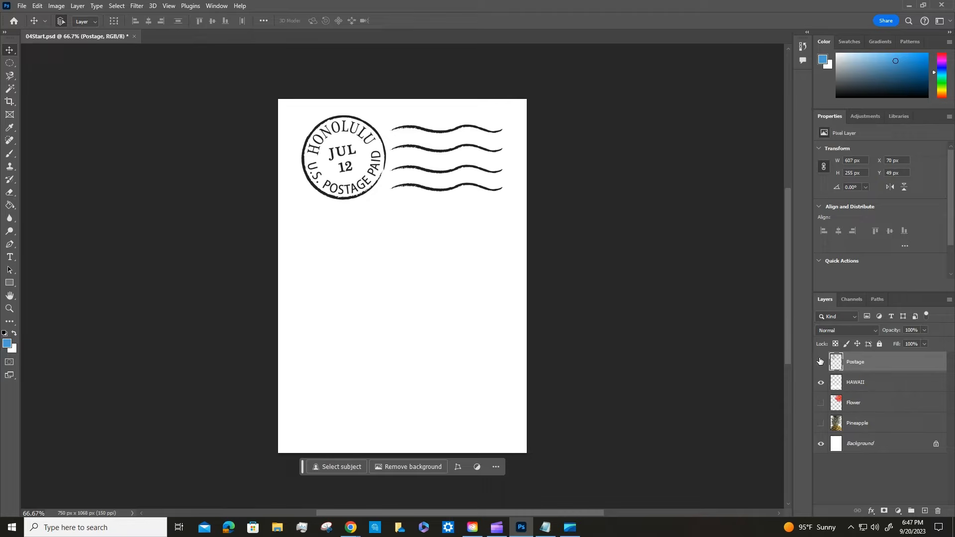
click(821, 363)
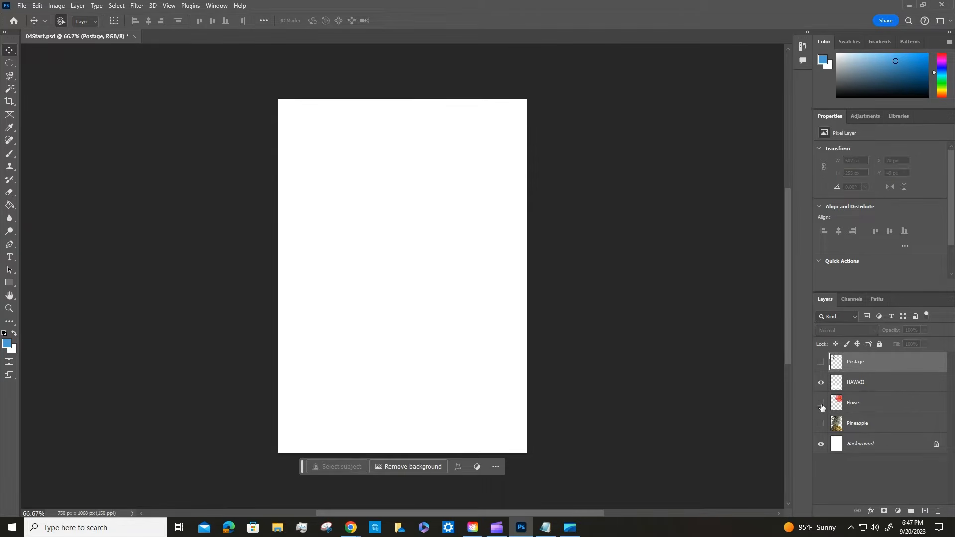
click(820, 382)
click(820, 423)
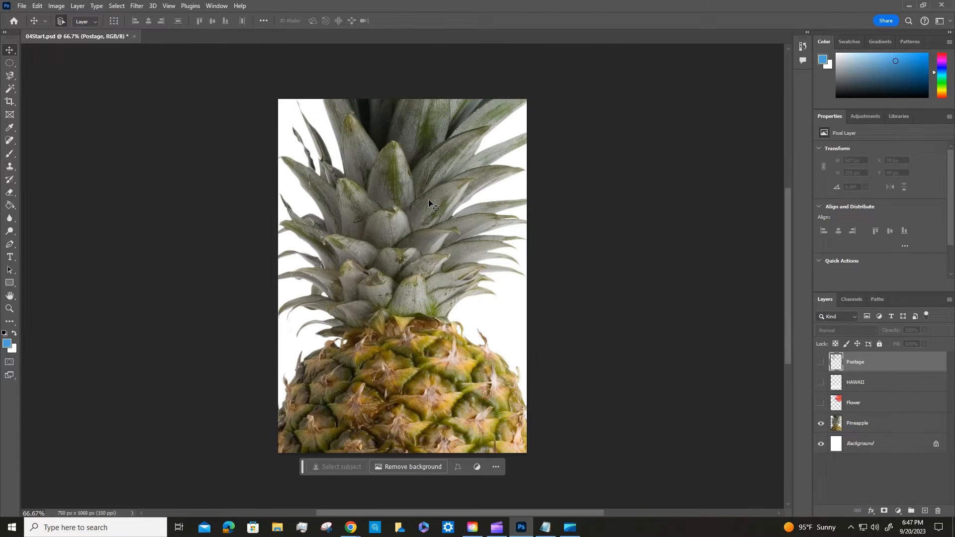
Switch back to the VitalSource textbook and read the Layer Basics instructions from About layers to opening the Beach.psd image.
click(909, 5)
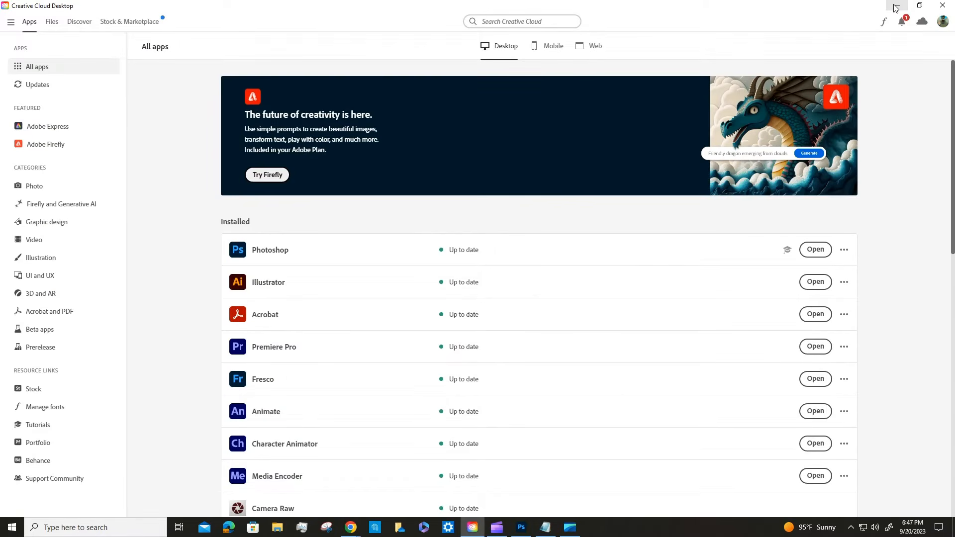
click(895, 6)
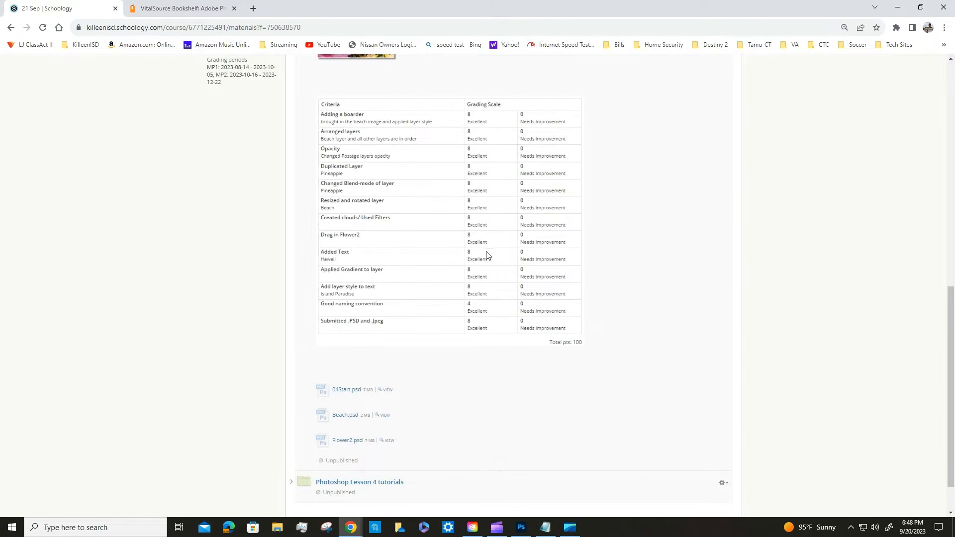
click(177, 9)
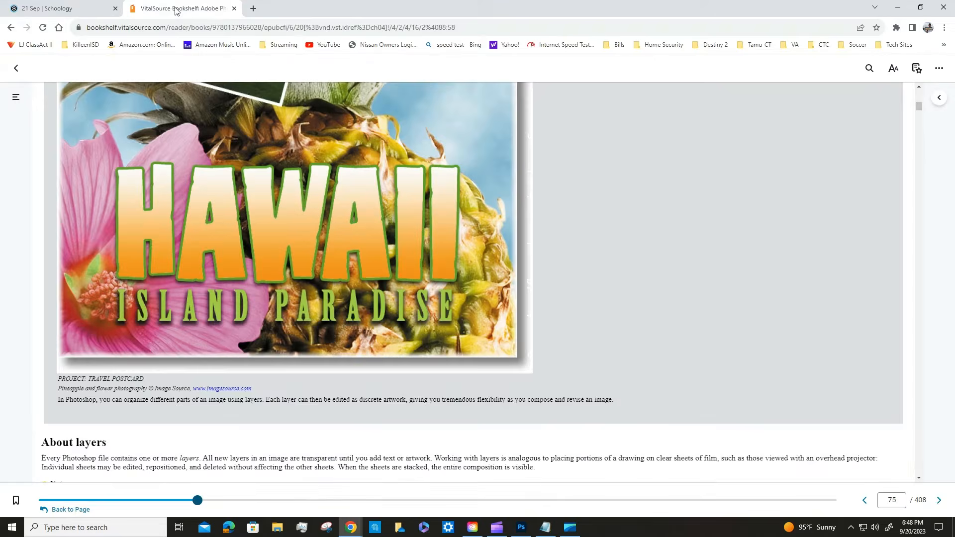
scroll(494, 264, down, 6)
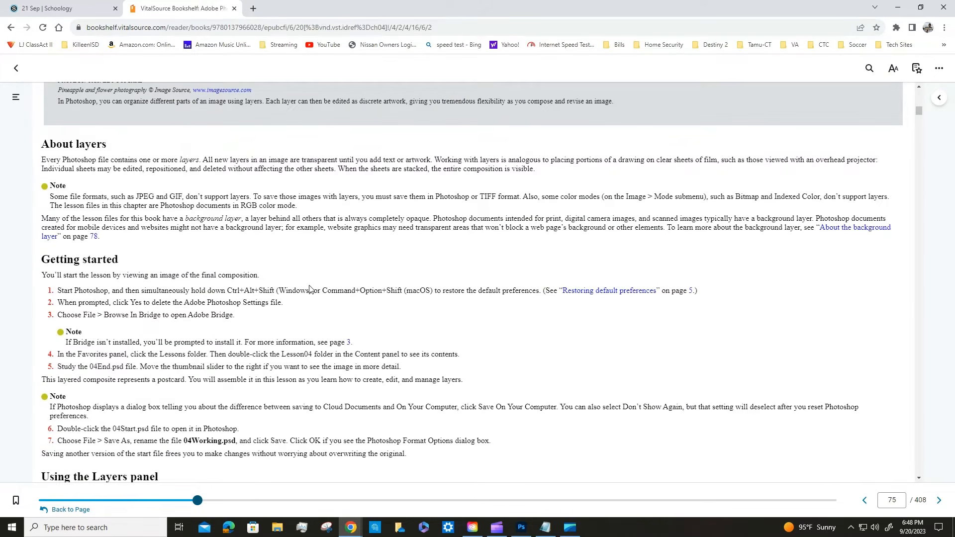
scroll(310, 289, down, 4)
scroll(294, 249, down, 3)
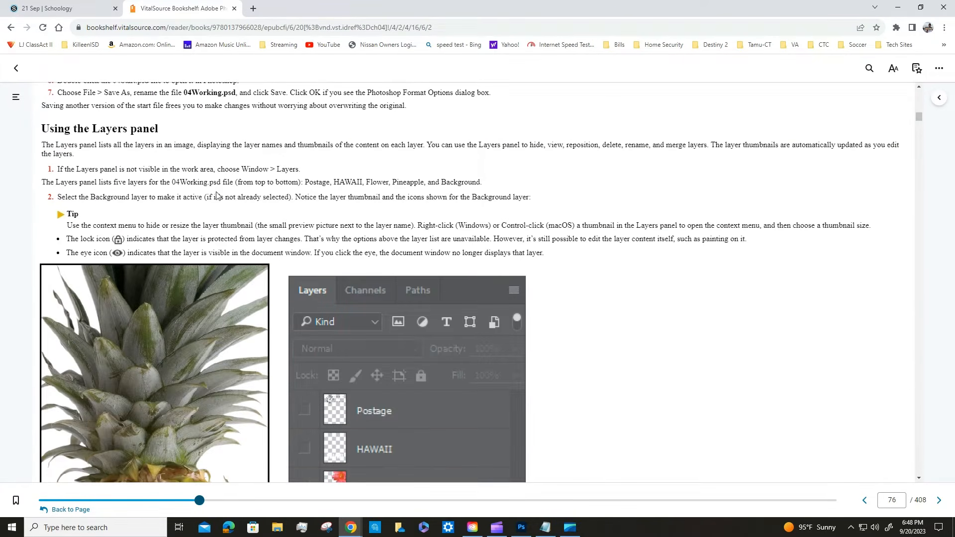
scroll(226, 314, down, 3)
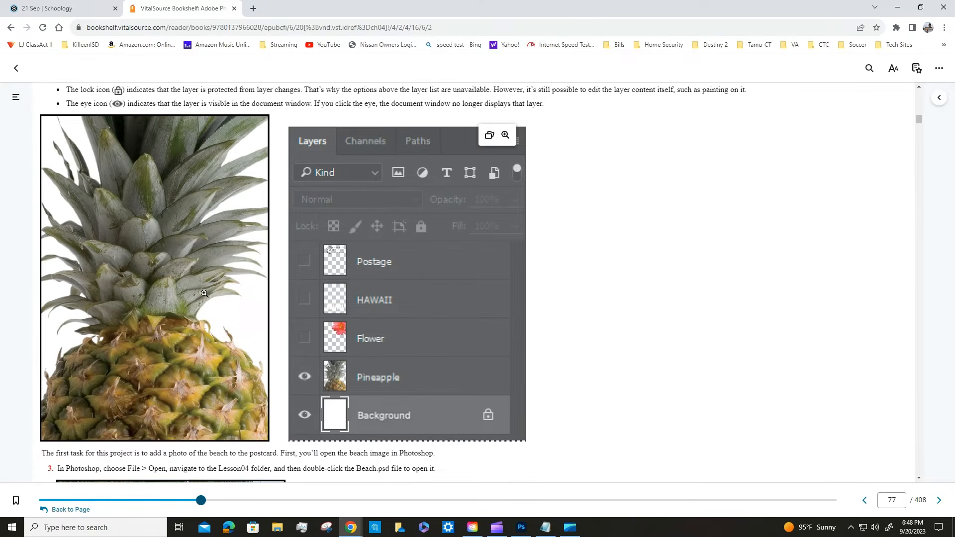
scroll(204, 293, down, 6)
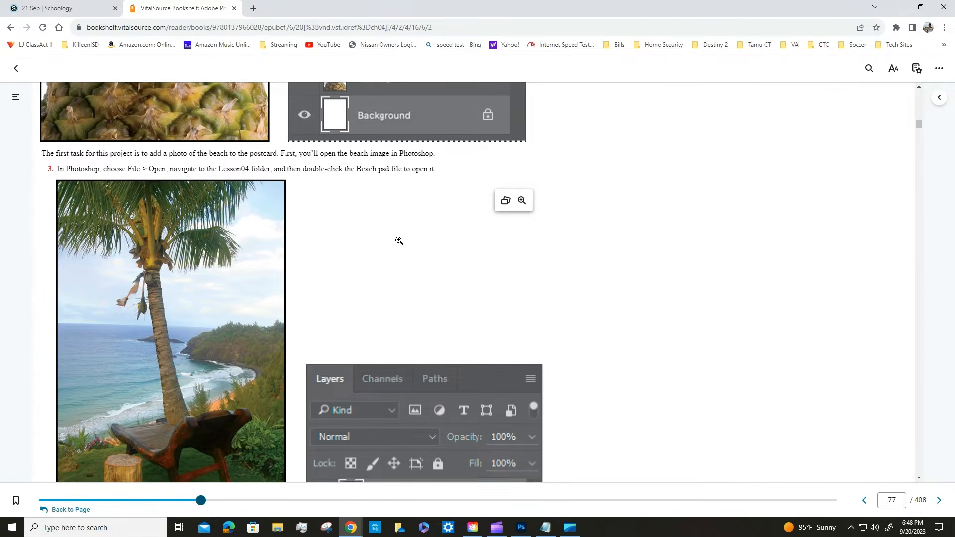
scroll(399, 241, down, 1)
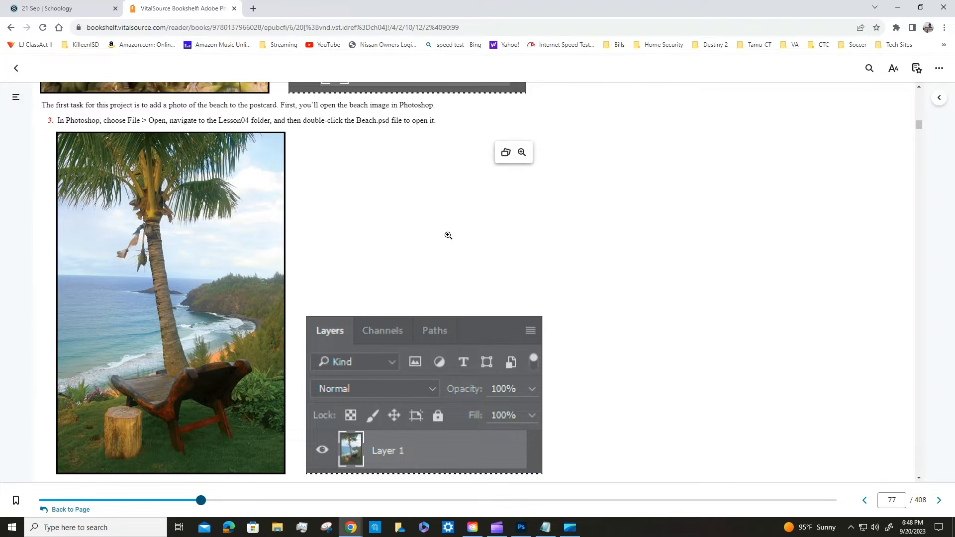
scroll(447, 237, down, 2)
scroll(463, 204, up, 1)
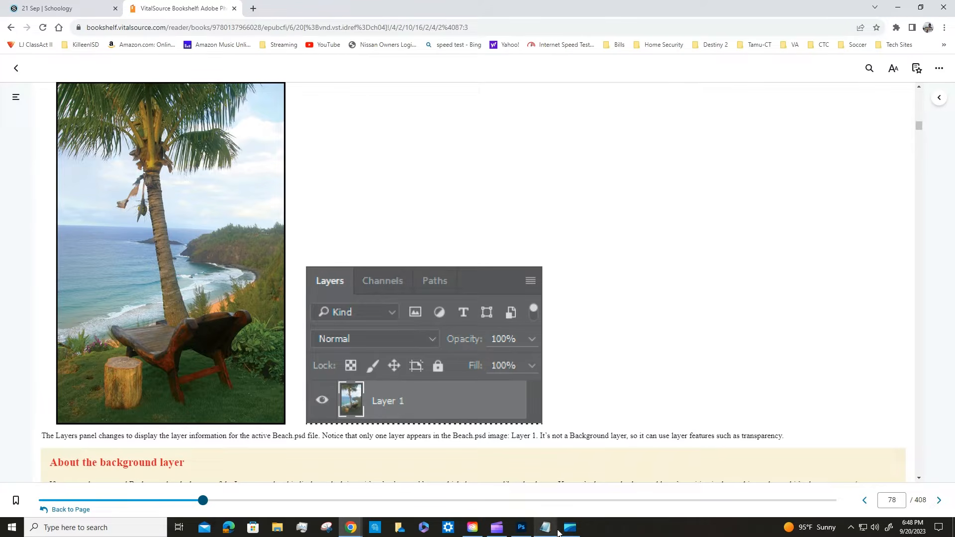
Switch to Photoshop and save 04Start.psd as a cloud document named Travel Postcard followed by the student's last name.
click(521, 527)
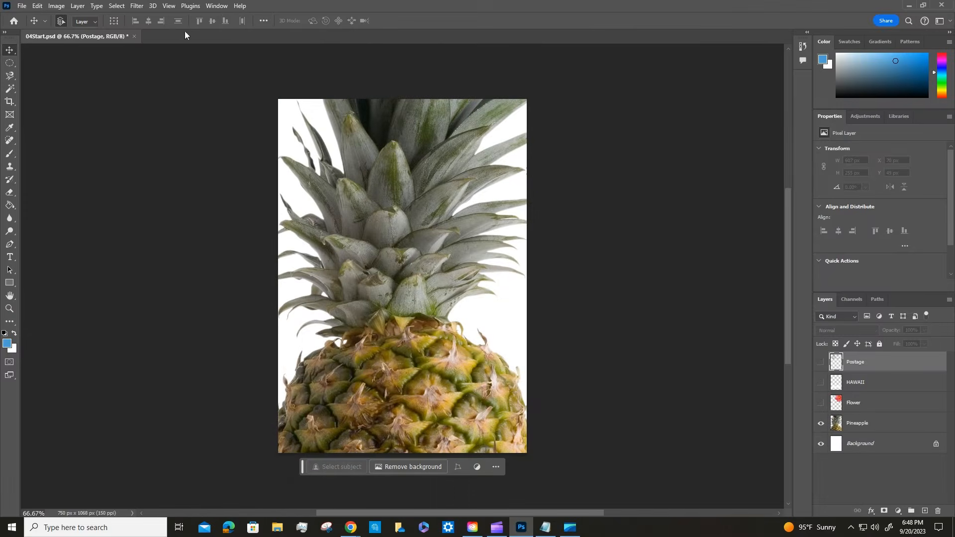
click(21, 6)
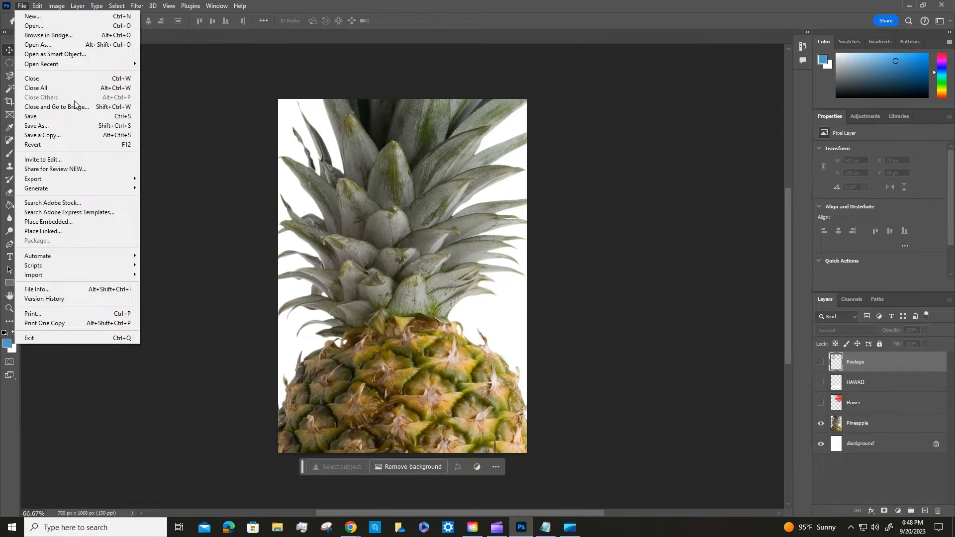
click(49, 127)
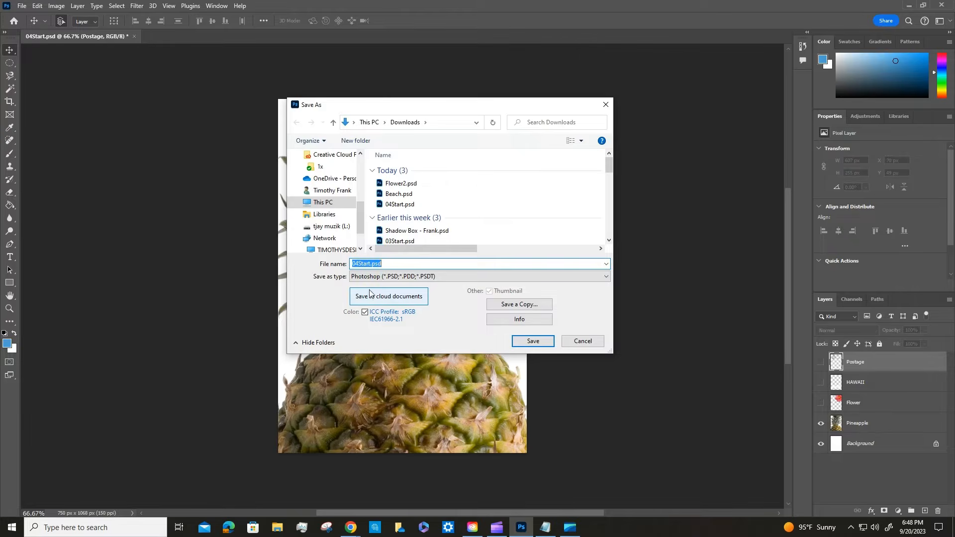
click(384, 297)
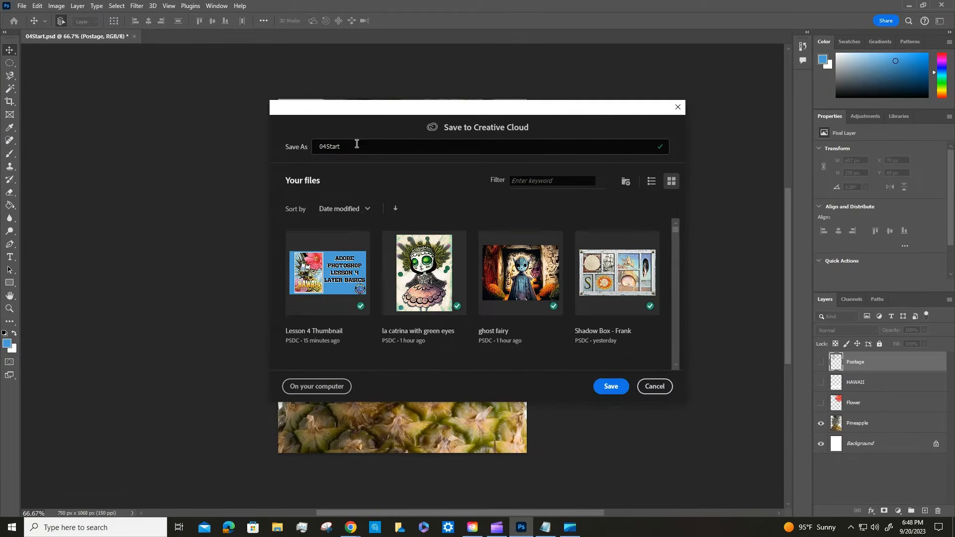
drag(356, 145, 306, 147)
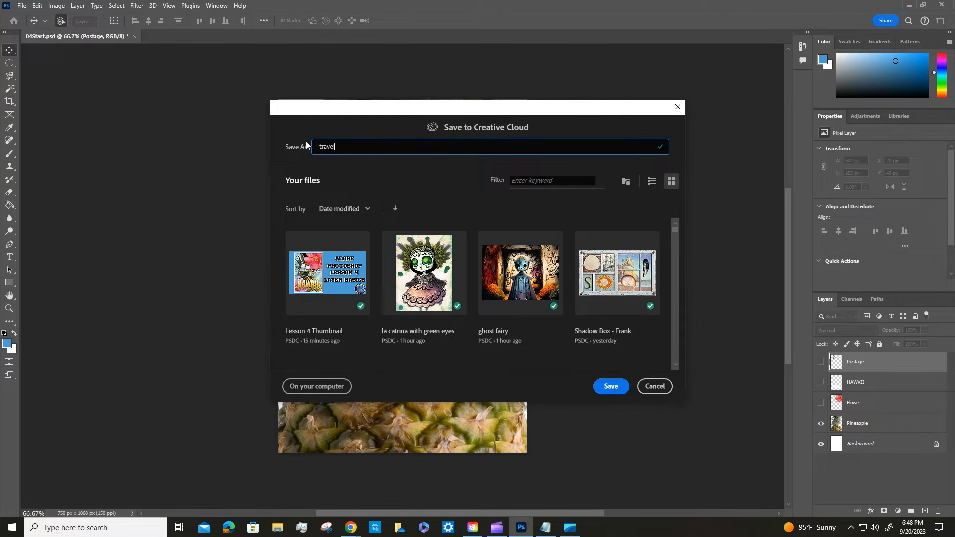
text(t)
key(BackSpace)
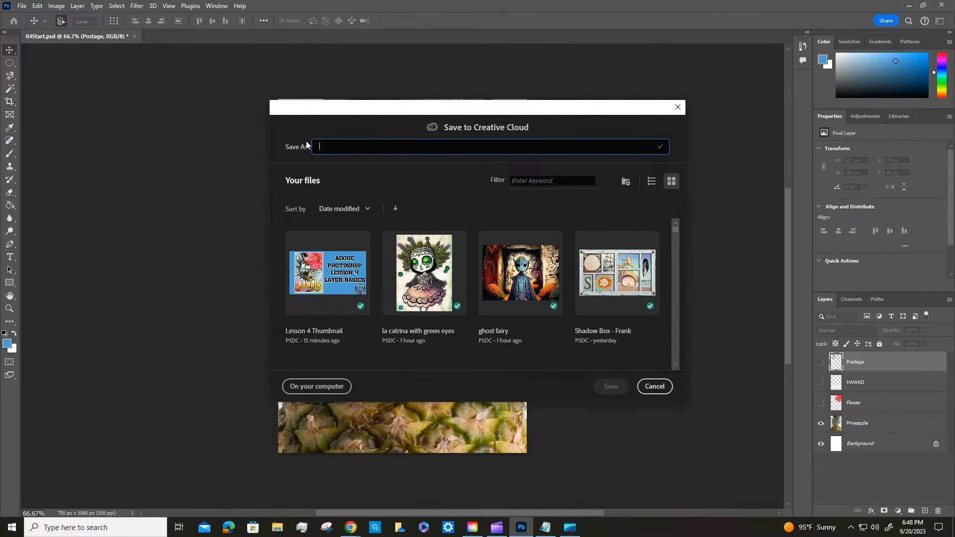
text(Travel Posta)
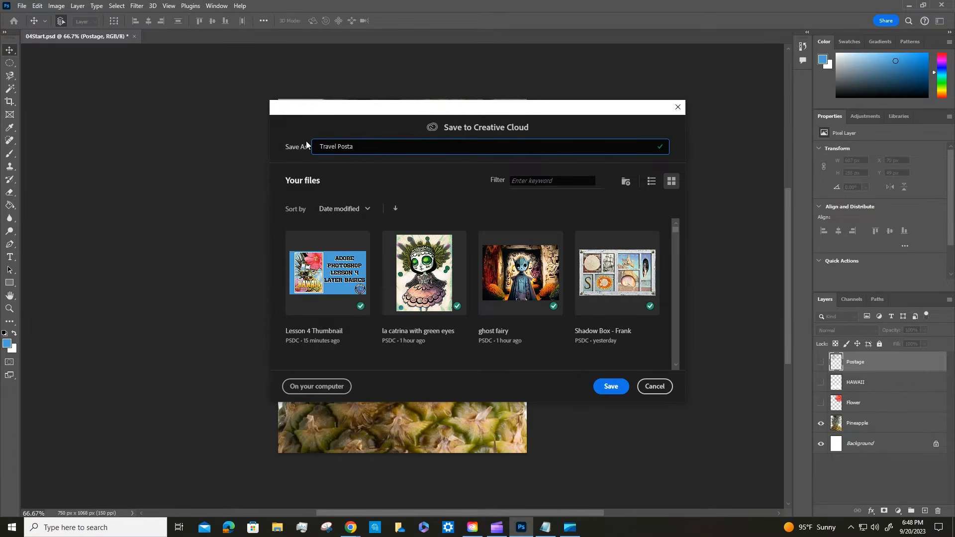
key(BackSpace)
text(card Frank)
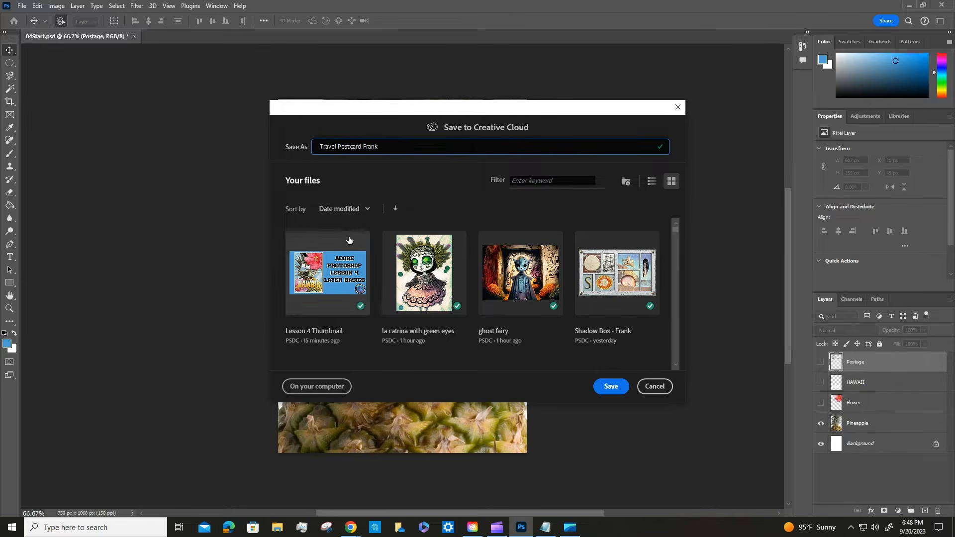
click(611, 388)
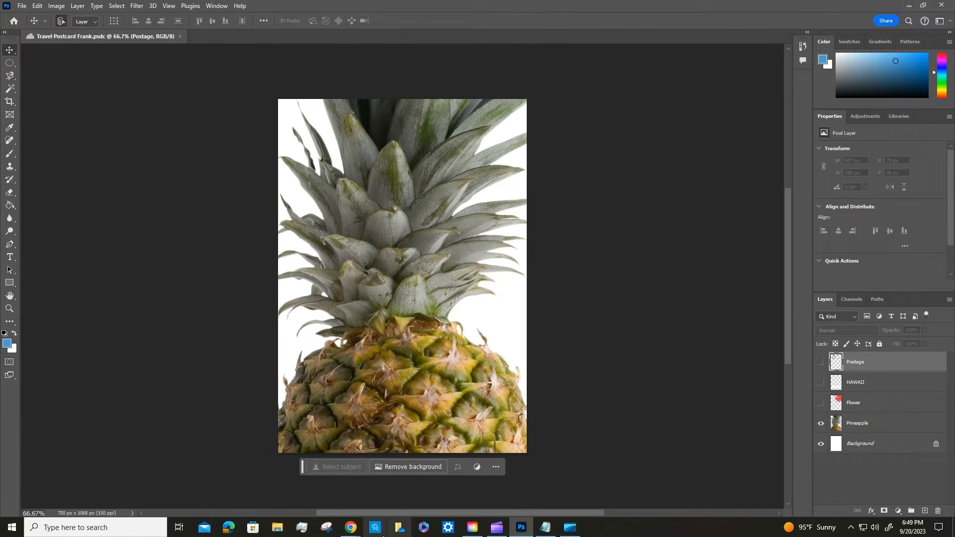
Recheck the textbook page about Beach.psd, return to Photoshop and open Beach.psd from the computer's Downloads folder.
mouse_move(360, 529)
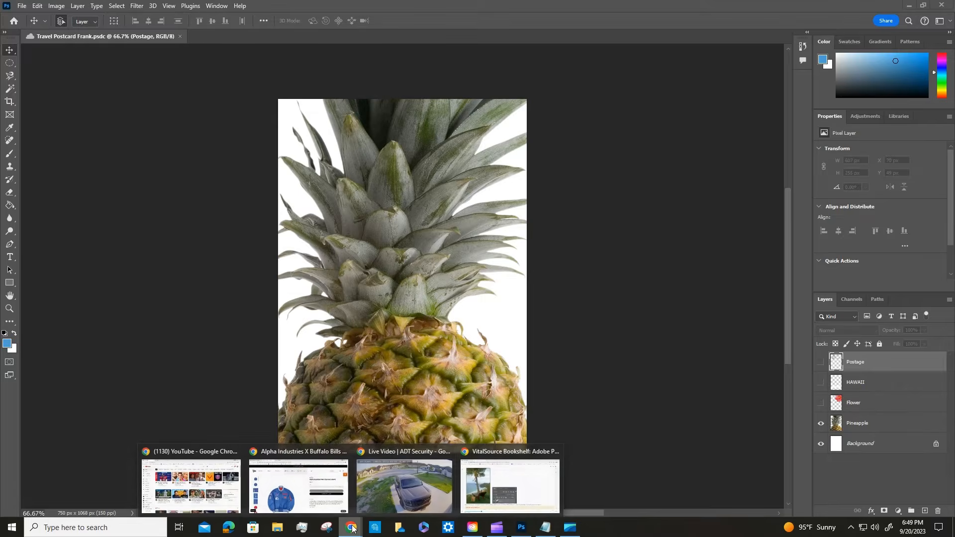
click(509, 450)
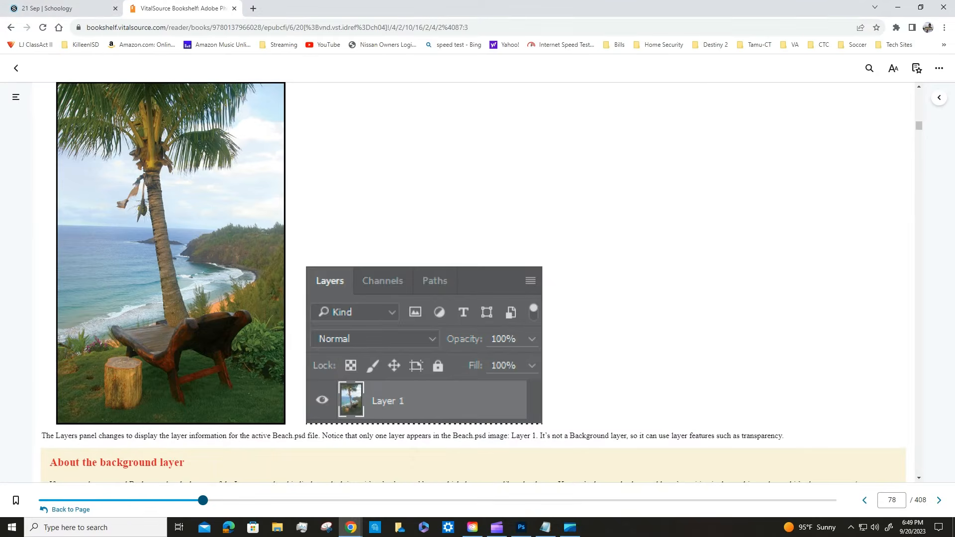
drag(372, 11, 954, 20)
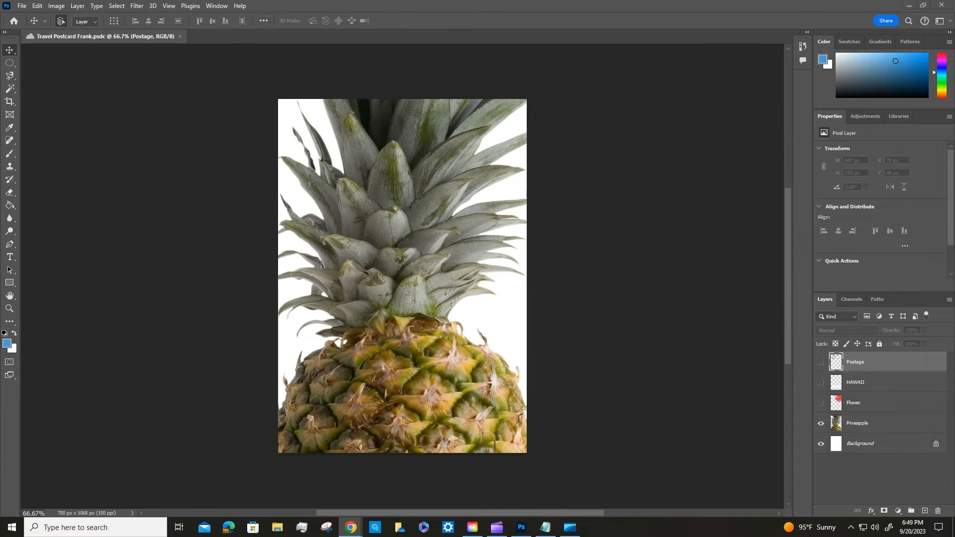
click(22, 6)
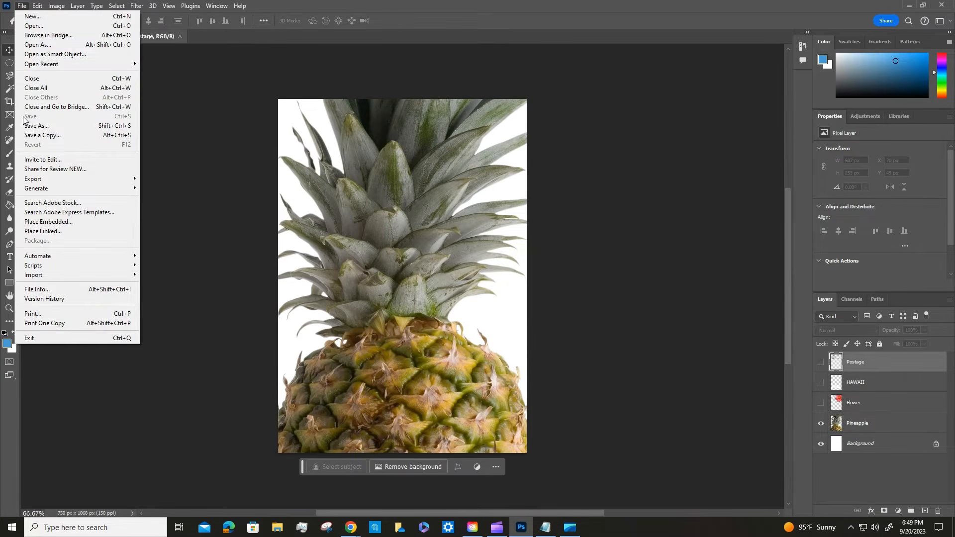
click(41, 29)
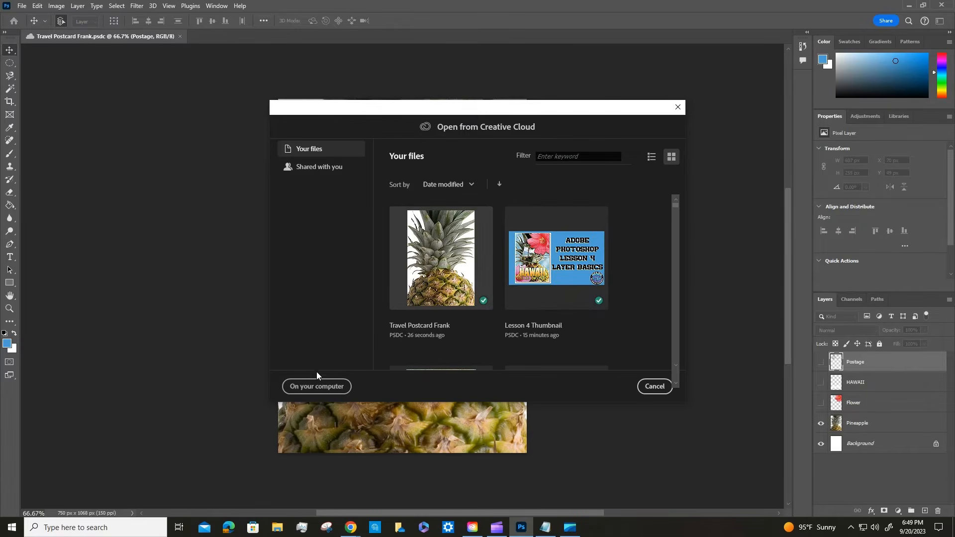
click(317, 386)
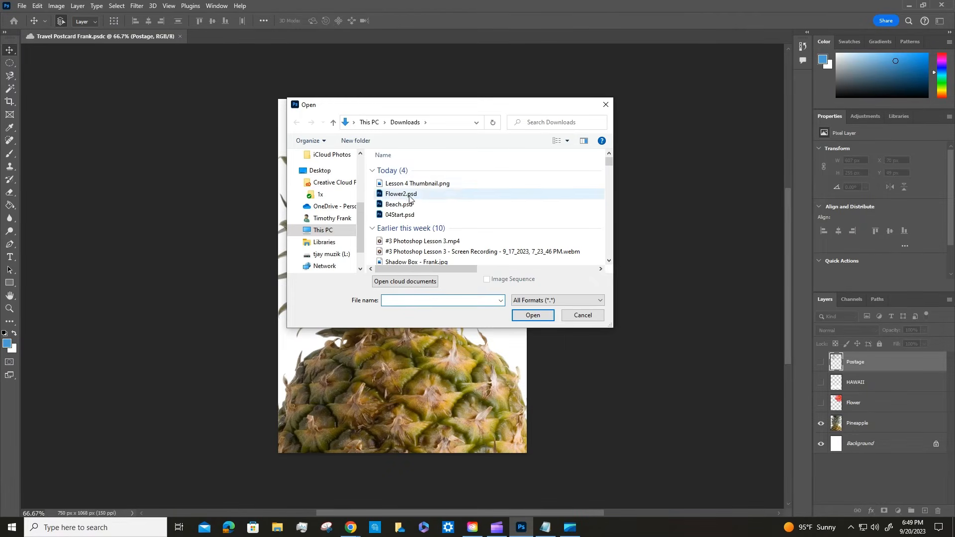
click(398, 204)
click(532, 315)
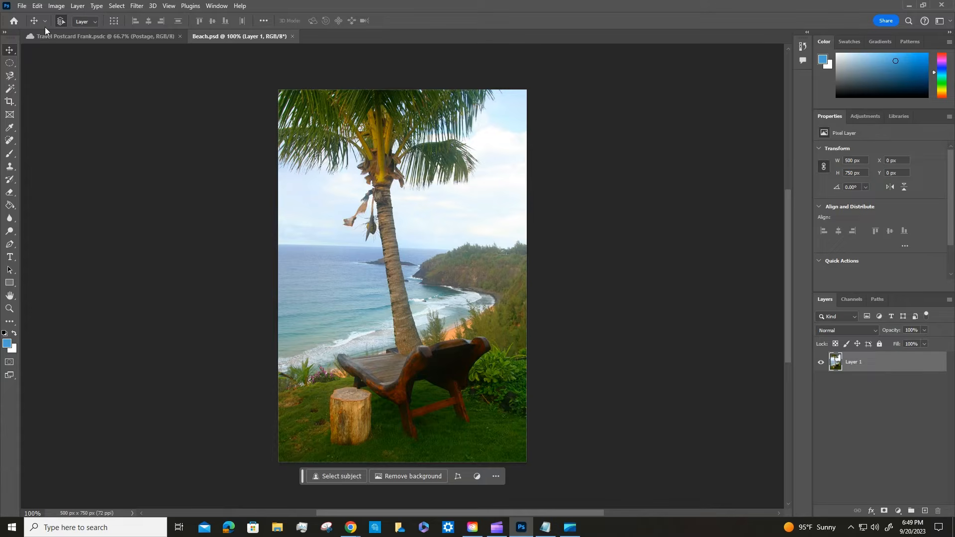
Arrange both documents 2-up Vertical and copy the beach image into the travel postcard at about X 176 px, Y 157 px.
click(216, 6)
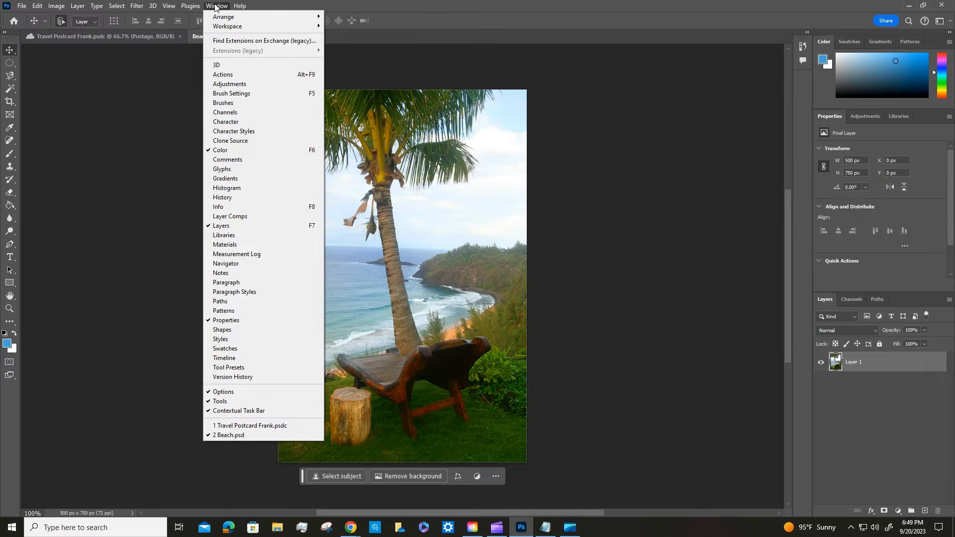
mouse_move(263, 16)
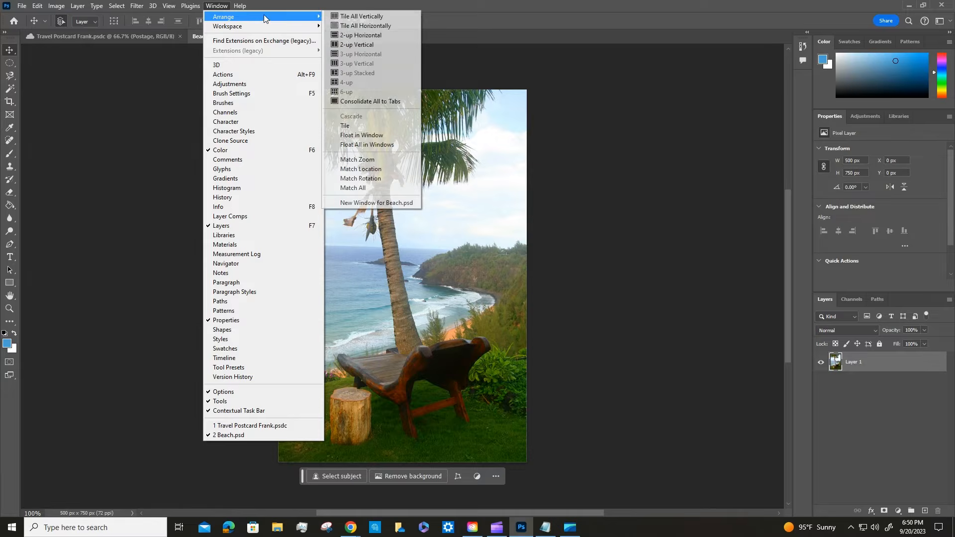
click(361, 45)
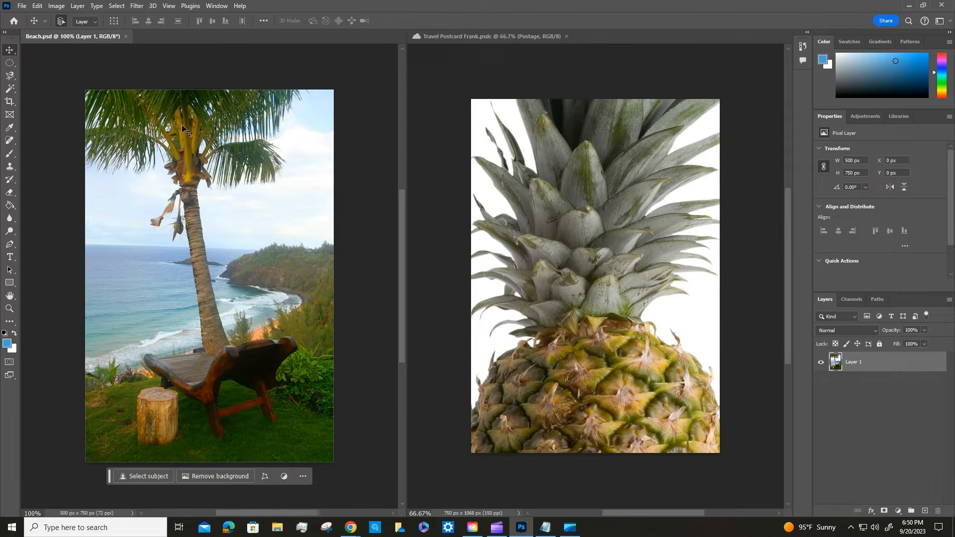
drag(201, 200, 543, 224)
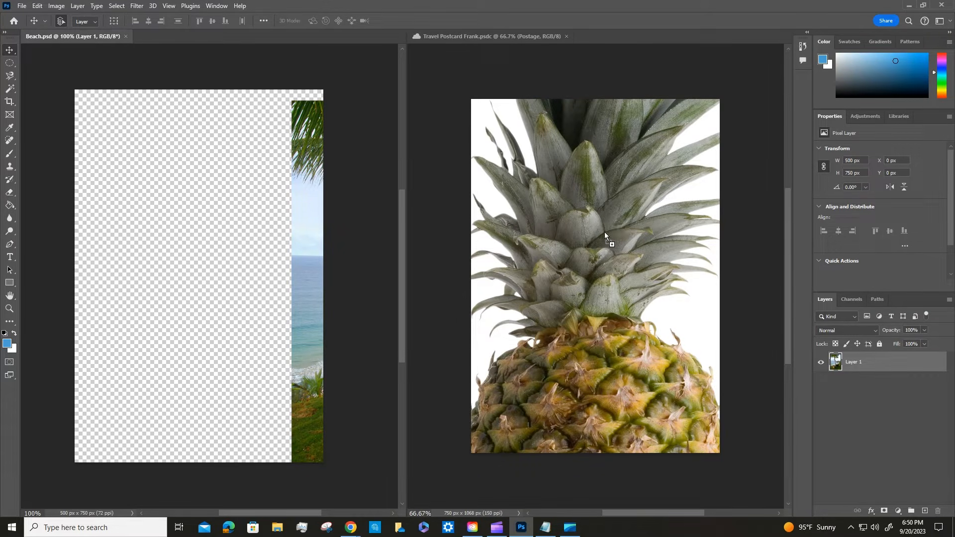
drag(604, 232, 605, 232)
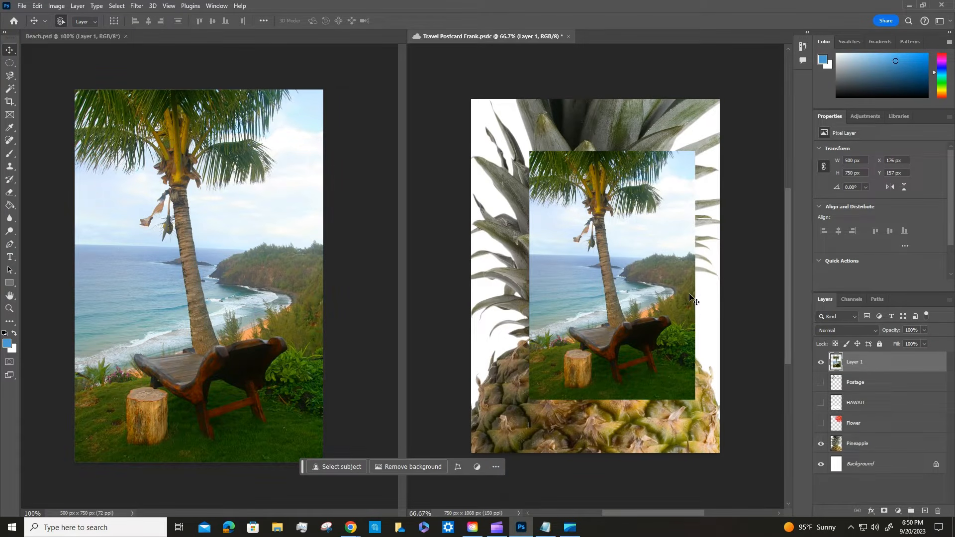
Rename the copied Layer 1 in the postcard as Beach and close the Beach.psd document.
double_click(860, 367)
text(Beach)
key(Return)
click(126, 37)
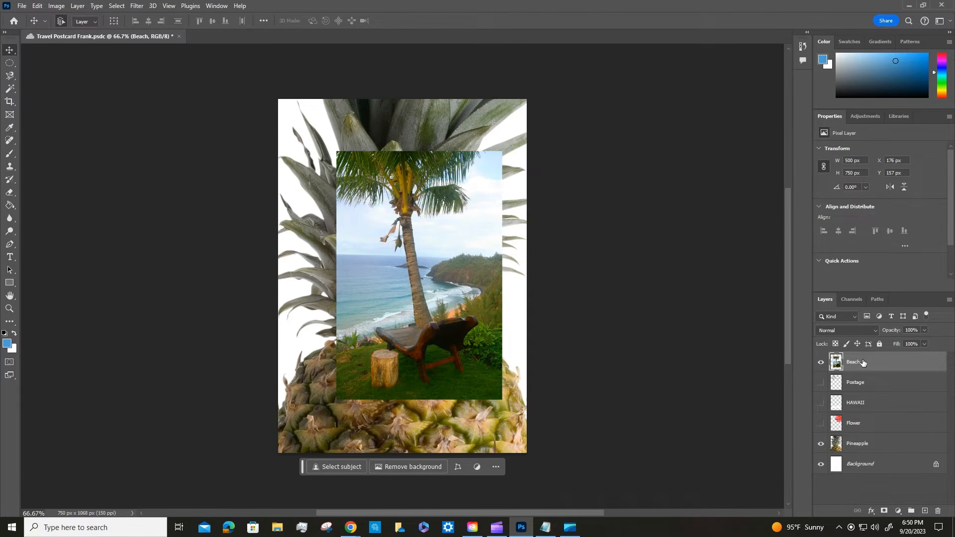
Move the Beach layer between the Pineapple and Background layers.
drag(871, 363, 870, 454)
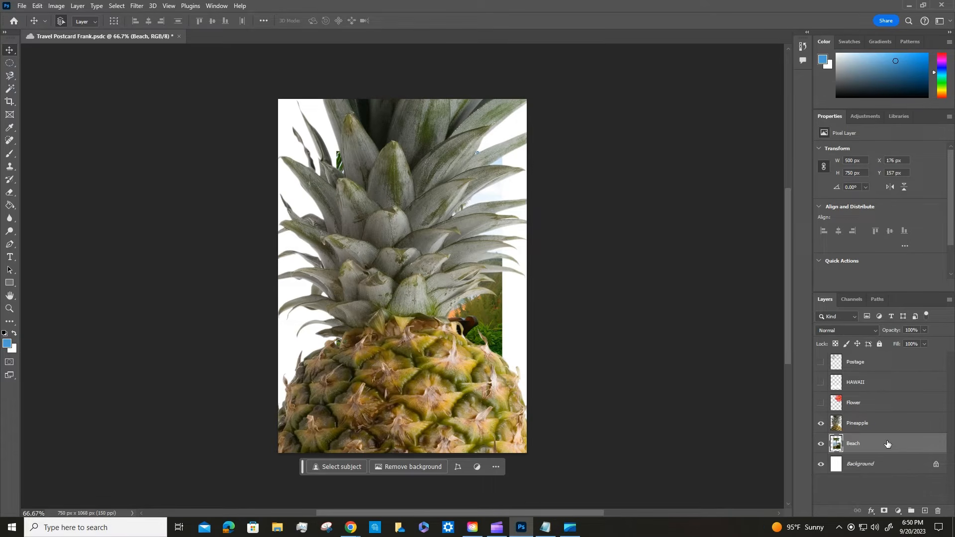
mouse_move(888, 444)
mouse_down()
mouse_move(891, 363)
mouse_move(884, 442)
mouse_up()
Hide the Pineapple and Background layers and center the beach image on the canvas, at X 125 px, Y 159 px.
click(820, 425)
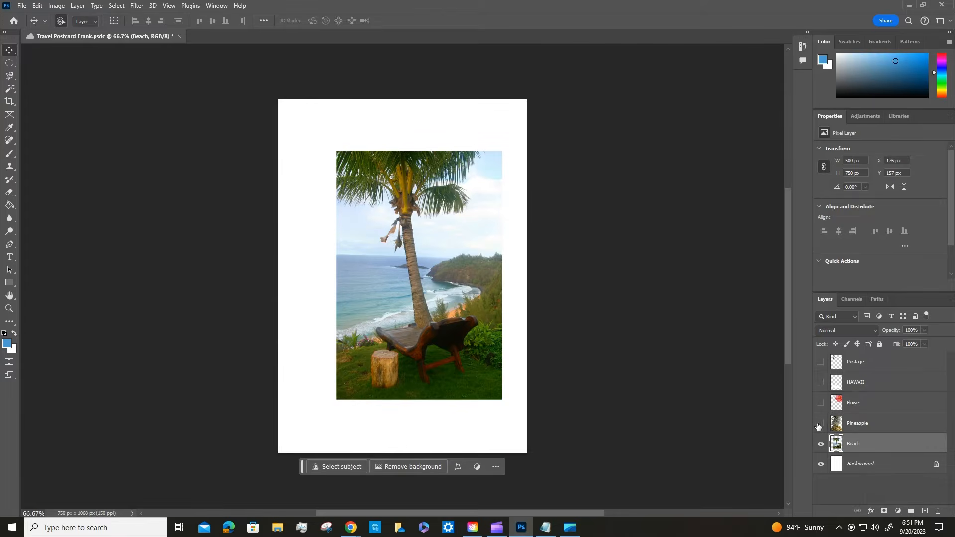
click(821, 464)
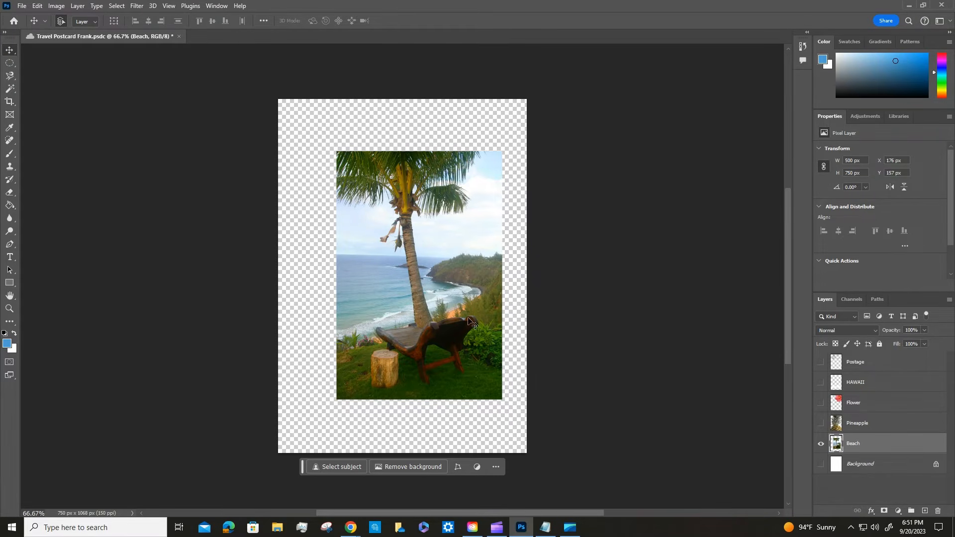
mouse_move(426, 281)
mouse_down()
mouse_move(407, 272)
mouse_move(410, 280)
mouse_up()
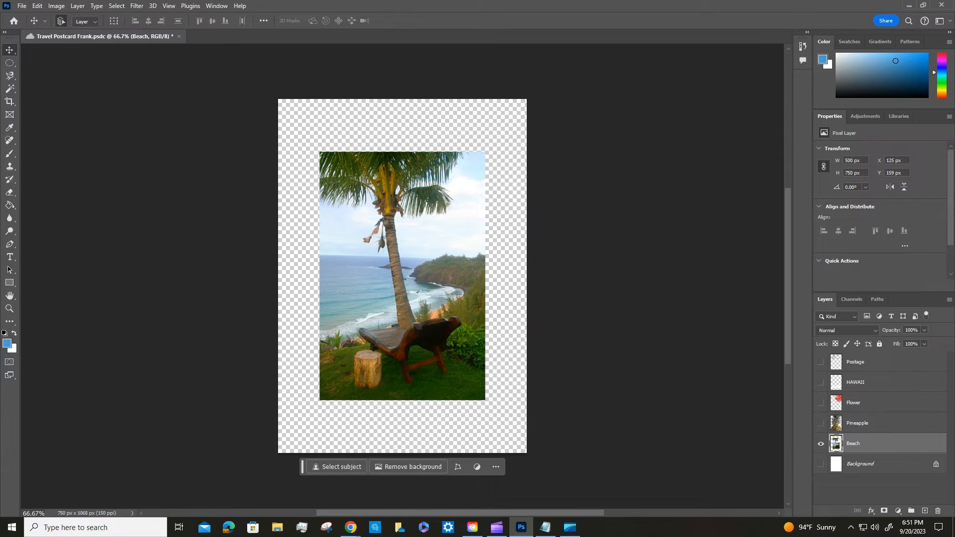
Add a Stroke layer style to the Beach layer with a size of 5 px and position Inside.
click(78, 6)
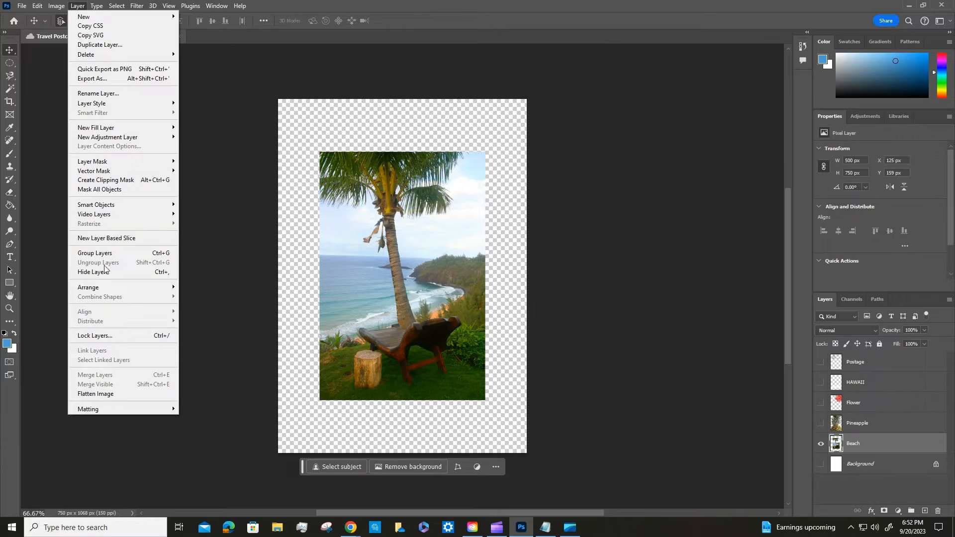
mouse_move(99, 290)
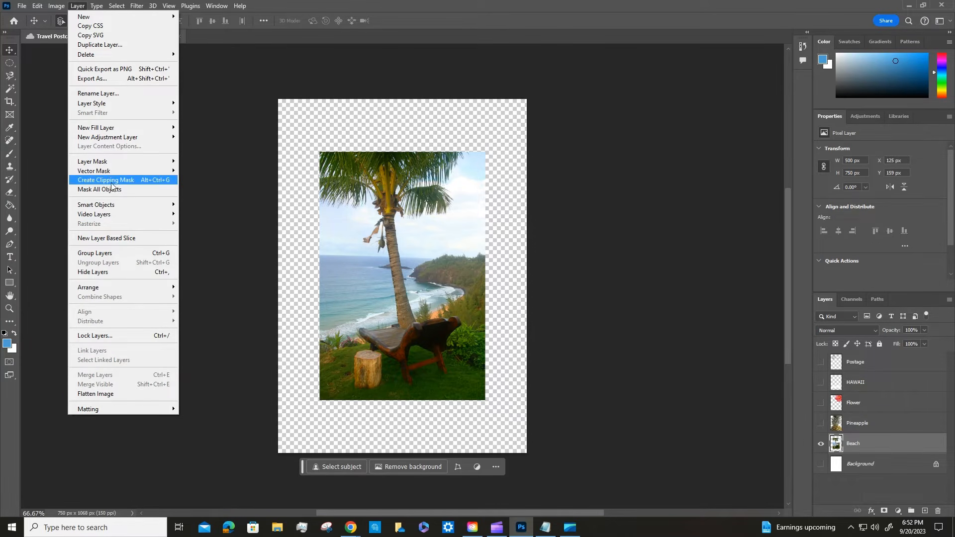
mouse_move(123, 104)
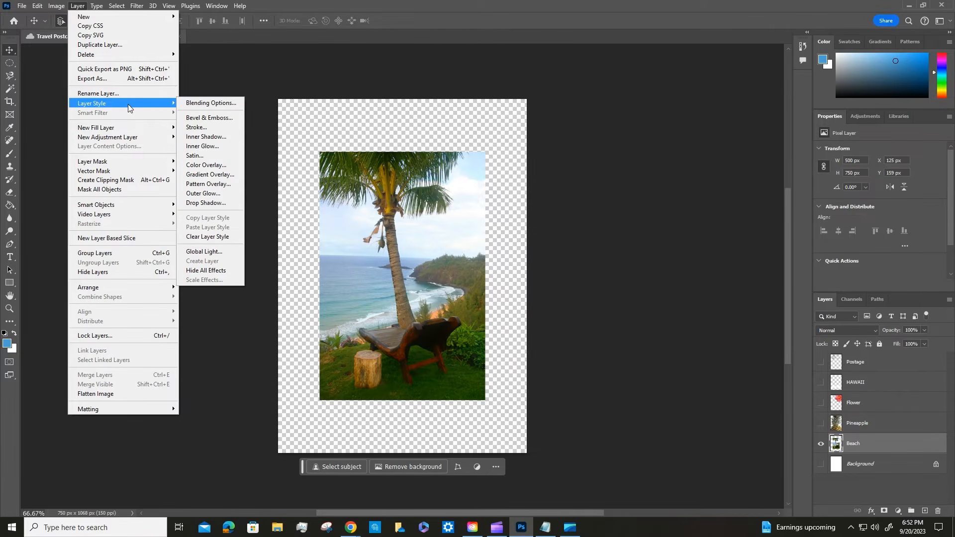
click(202, 128)
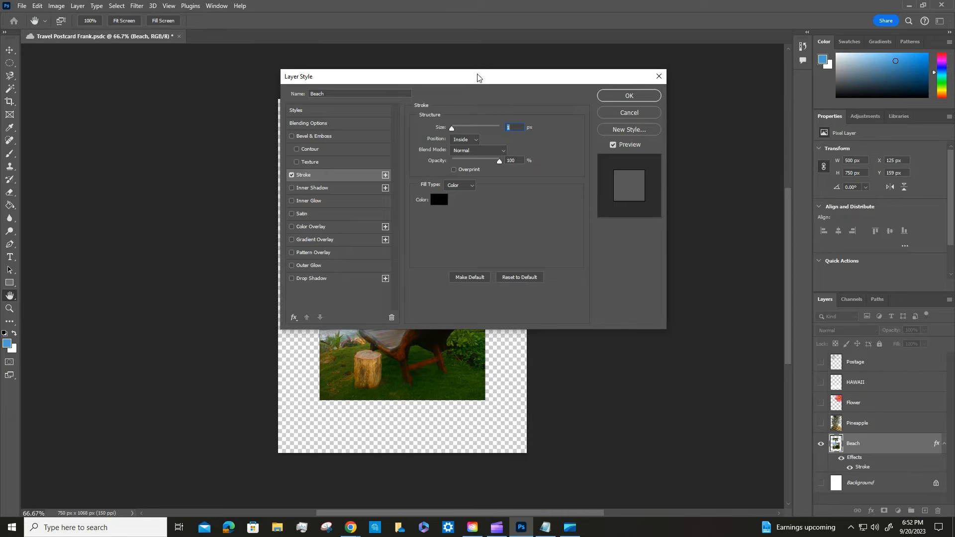
drag(478, 77, 708, 78)
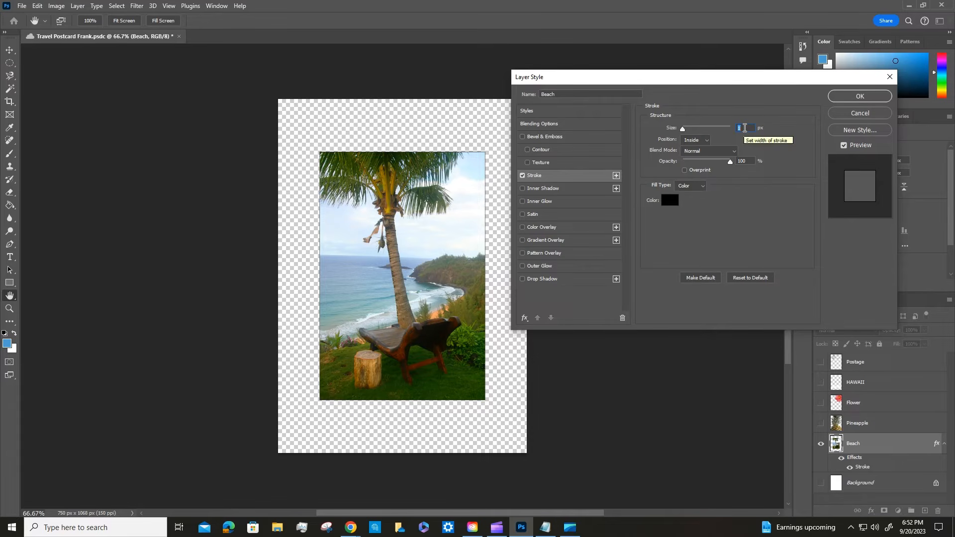
text(5)
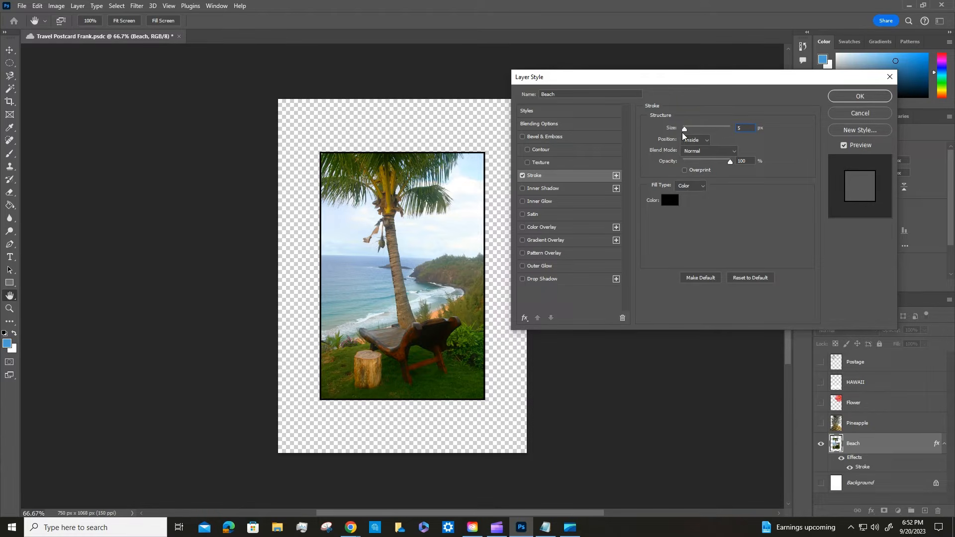
mouse_move(685, 129)
mouse_down()
mouse_move(714, 128)
mouse_move(661, 126)
mouse_move(685, 128)
mouse_up()
click(696, 140)
click(694, 158)
Set the Beach layer's stroke color to white (ffffff).
click(670, 201)
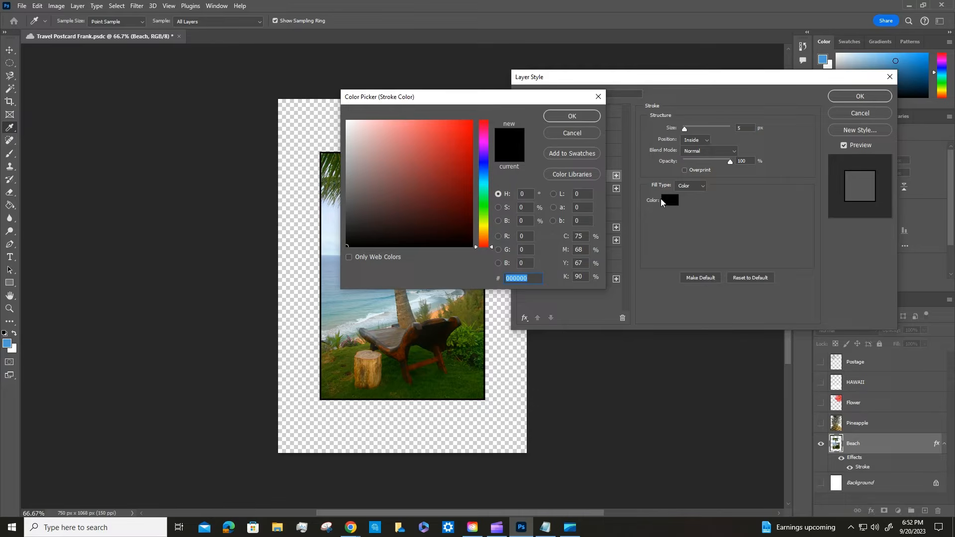
drag(359, 128, 341, 116)
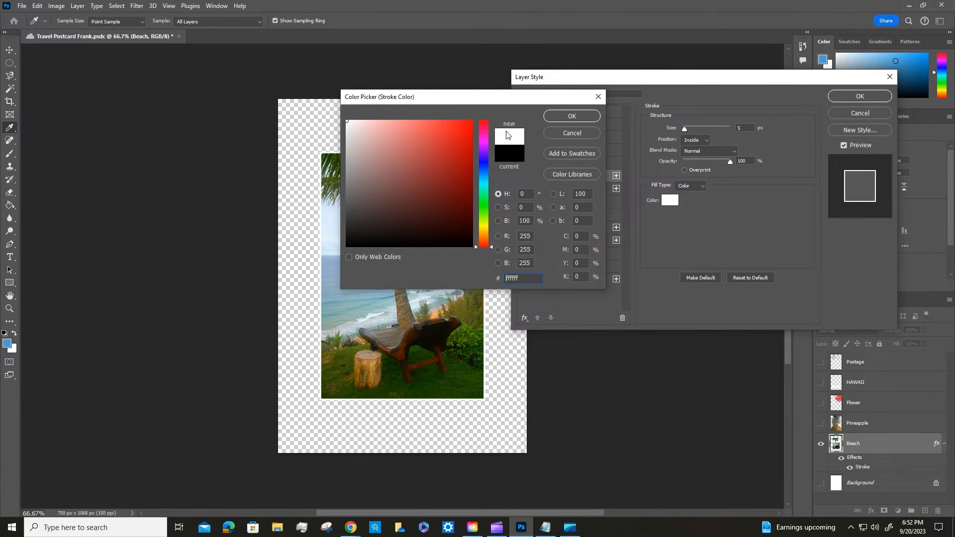
click(573, 116)
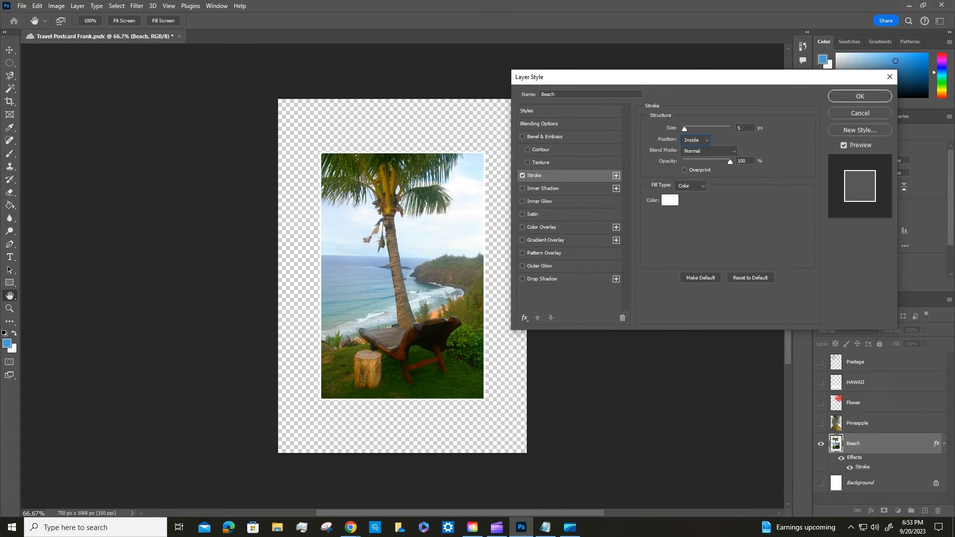
Show all the hidden layers with the stroke applied, and move the Beach layer directly above the Pineapple layer.
click(854, 94)
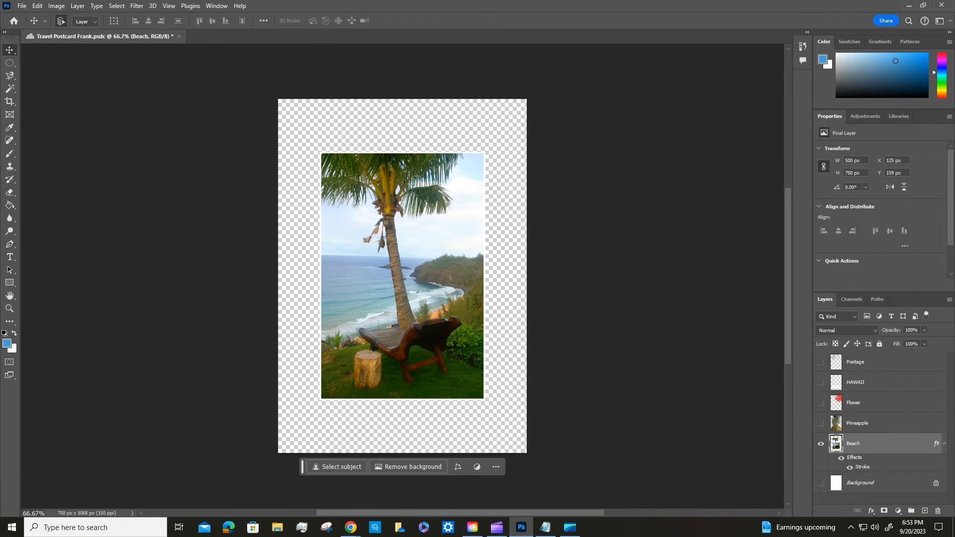
click(821, 423)
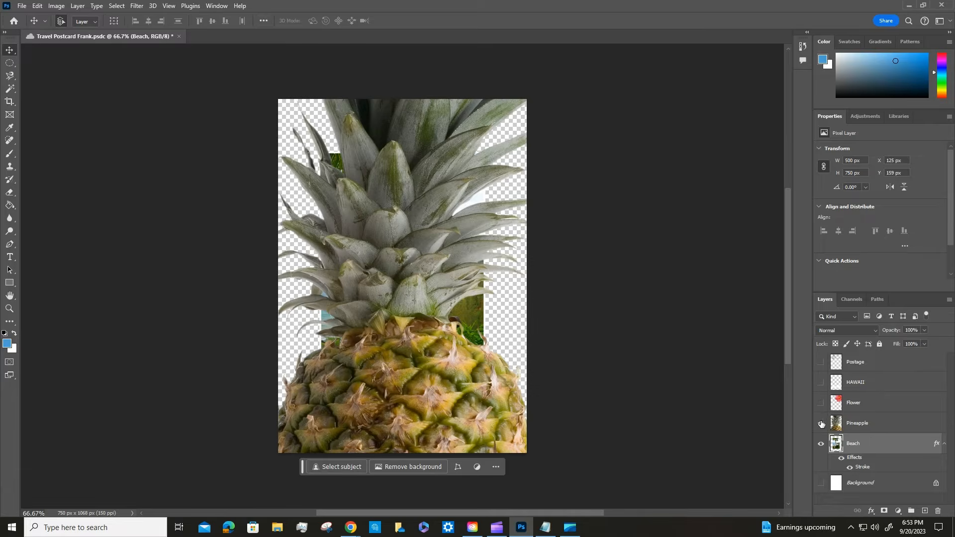
click(821, 403)
click(821, 382)
click(820, 362)
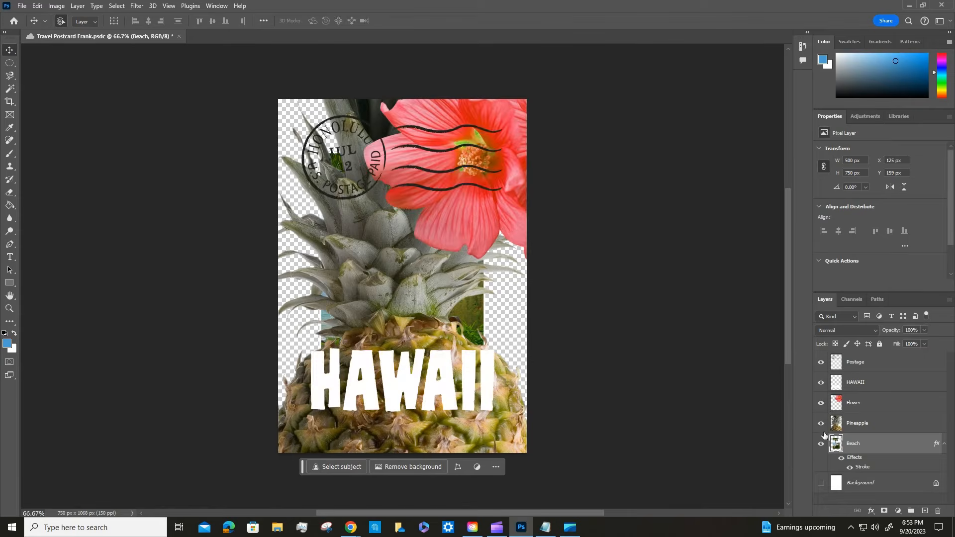
click(820, 483)
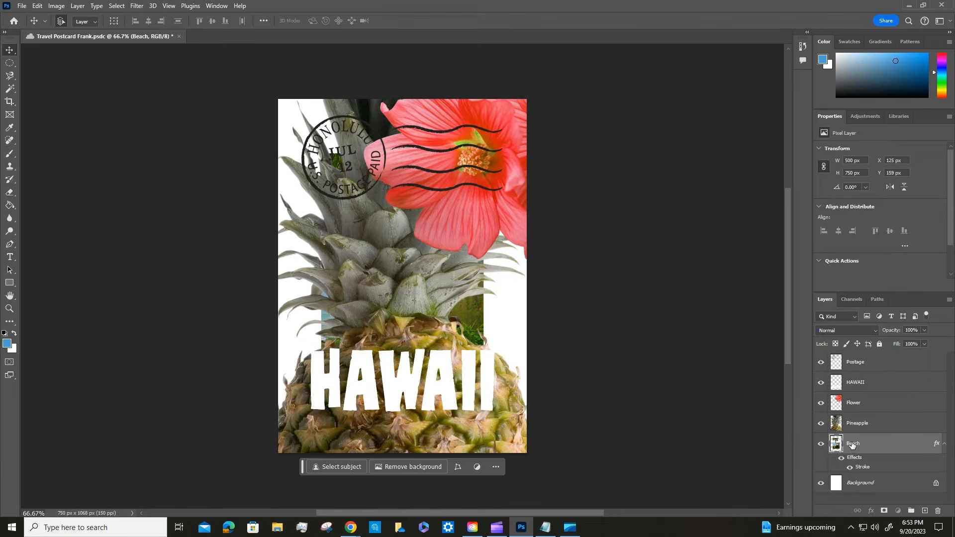
drag(852, 448, 863, 417)
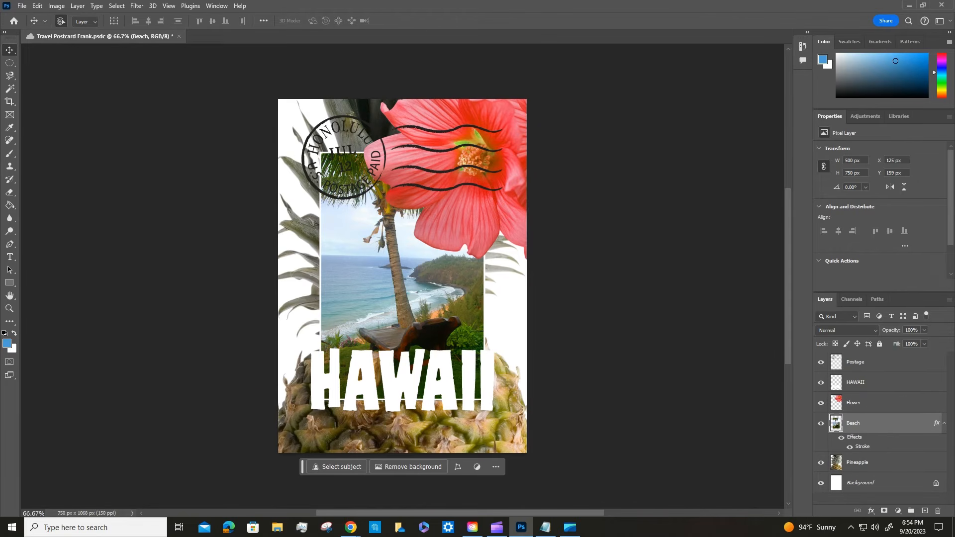
Lower the Postage layer's opacity to 25% and save the document.
click(860, 365)
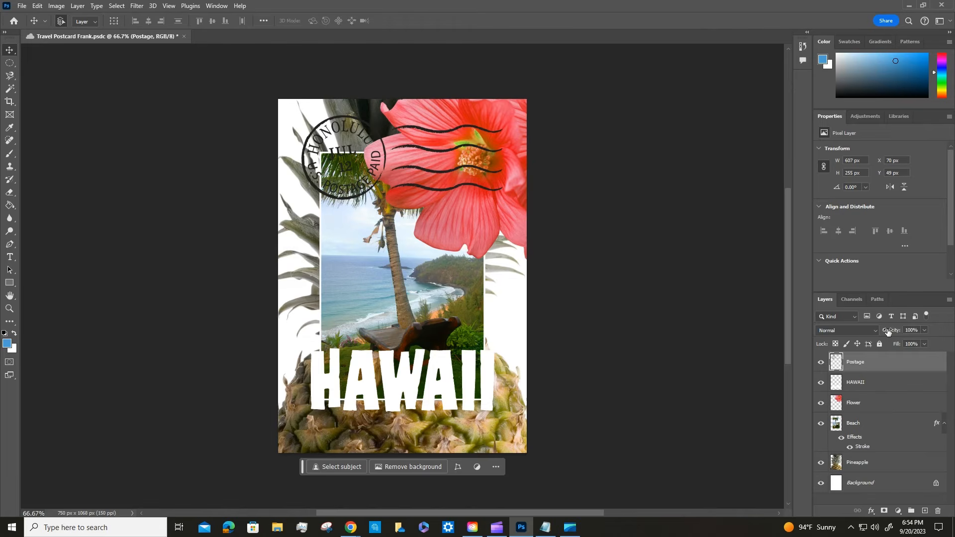
mouse_move(892, 332)
mouse_down()
mouse_move(832, 330)
mouse_move(918, 332)
mouse_move(892, 341)
mouse_up()
click(924, 331)
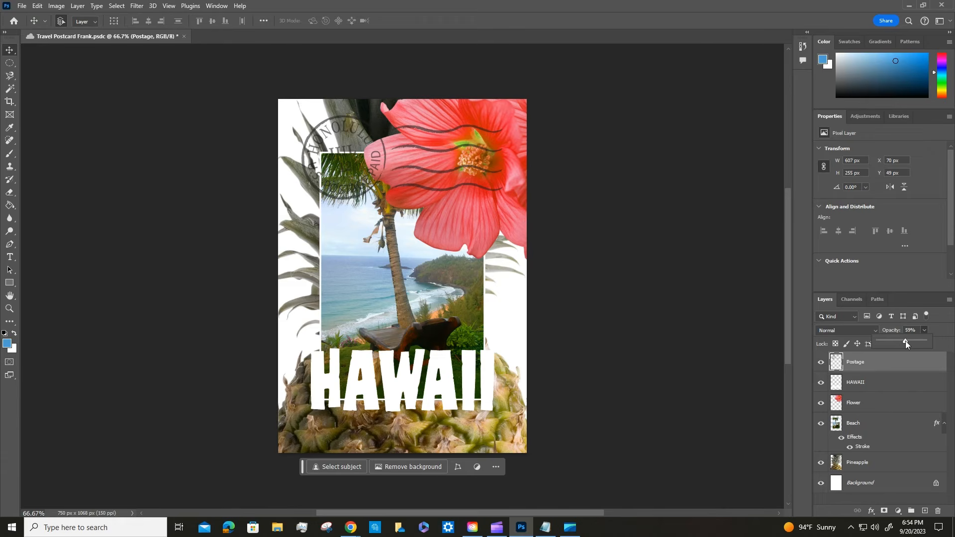
drag(893, 342, 890, 343)
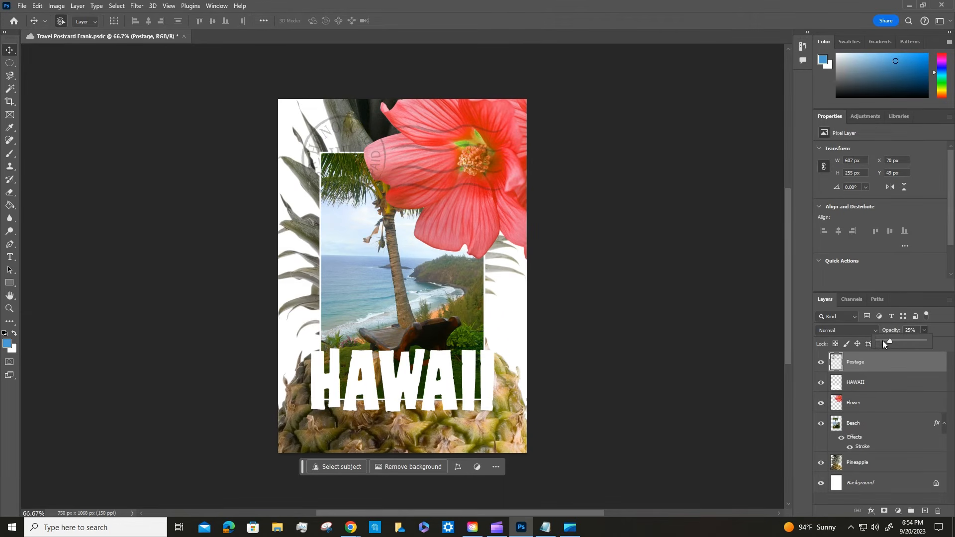
click(908, 331)
text(2)
click(22, 6)
click(38, 117)
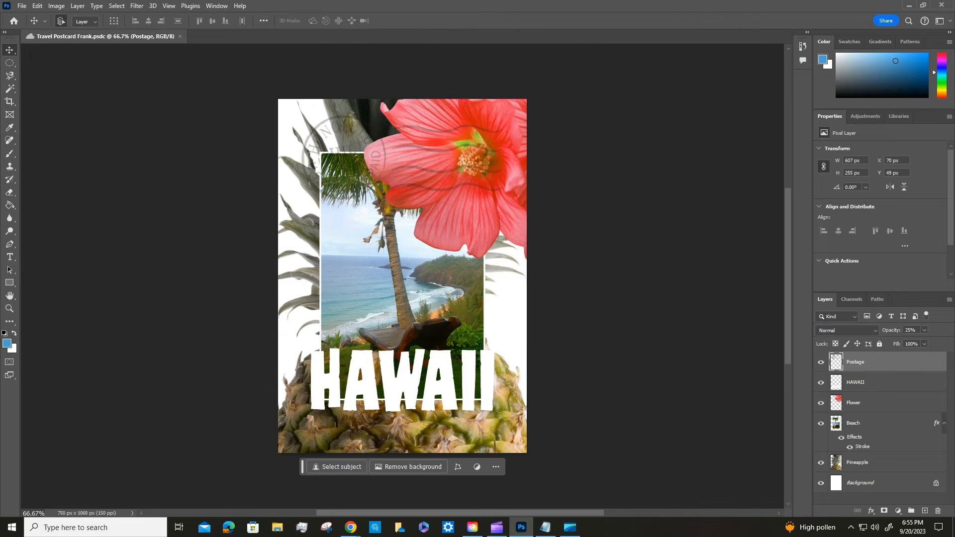
key(alt+Tab)
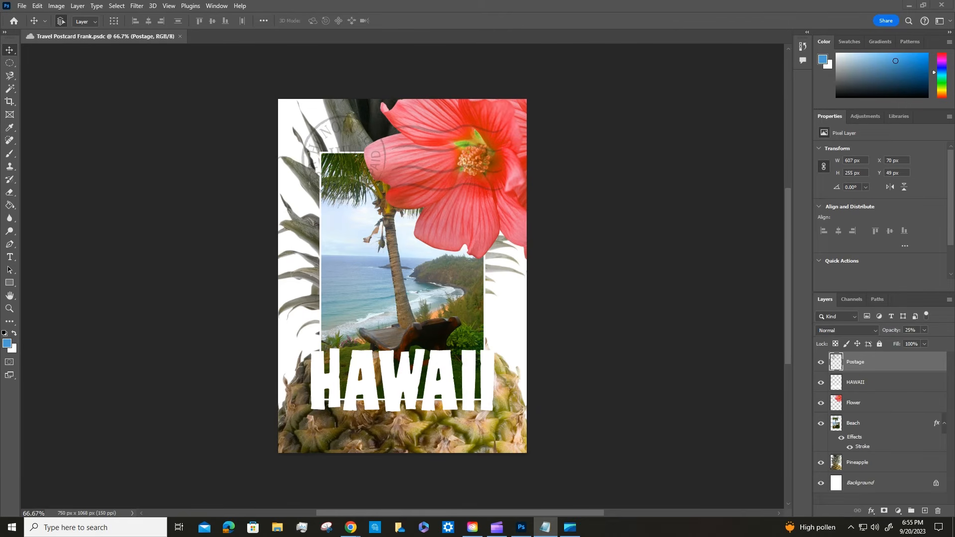
key(alt+Tab)
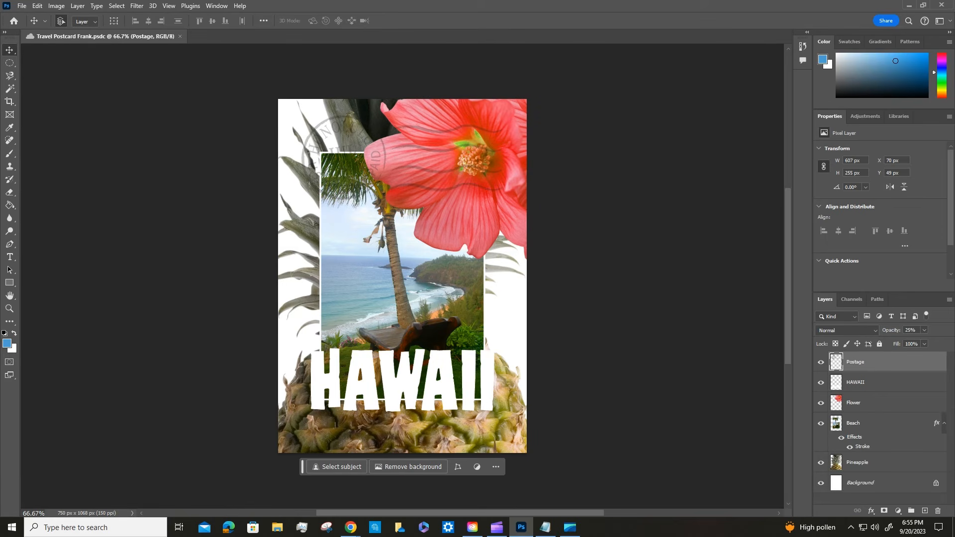
Hide the HAWAII, Flower and Beach layers so the pineapple can be worked on.
click(821, 382)
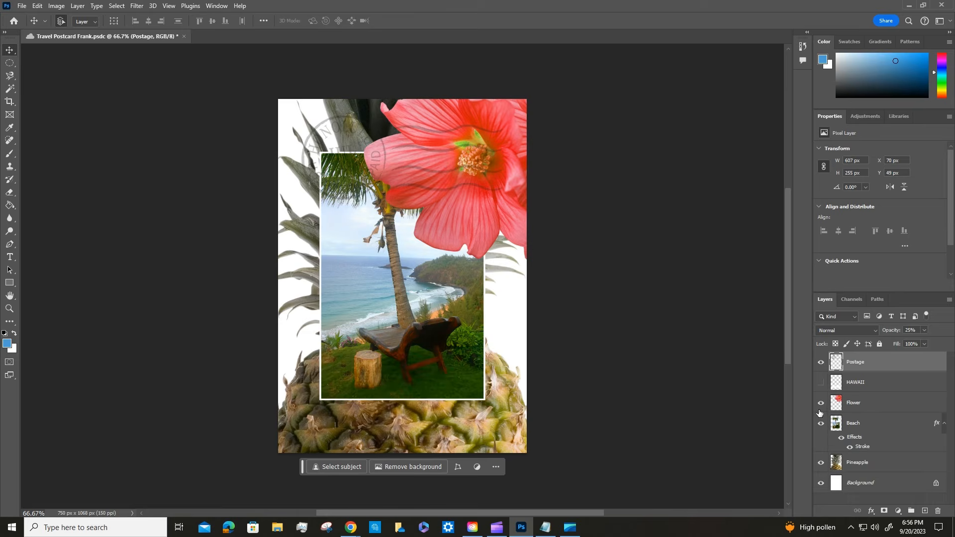
click(821, 402)
click(821, 423)
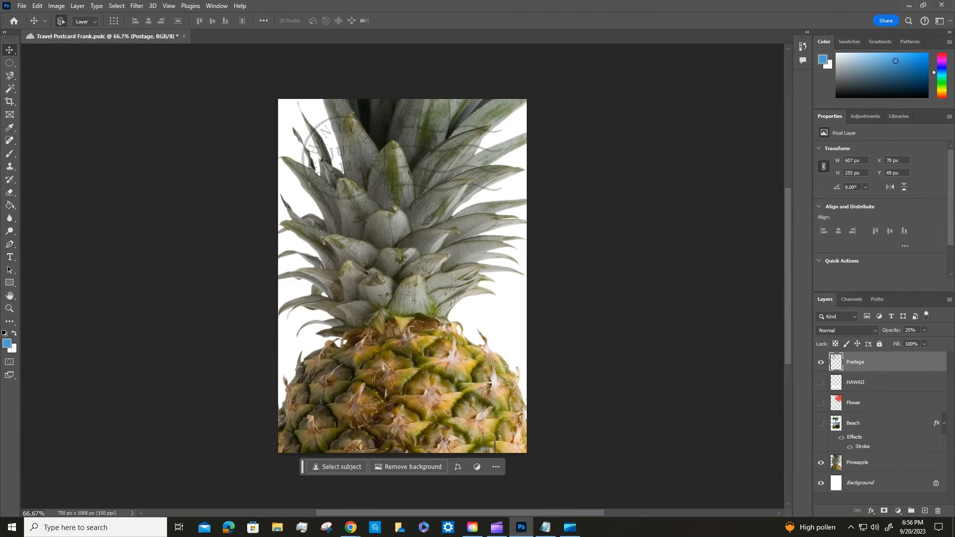
Duplicate the Pineapple layer within the same document, keeping the suggested name, and save the file.
right_click(862, 462)
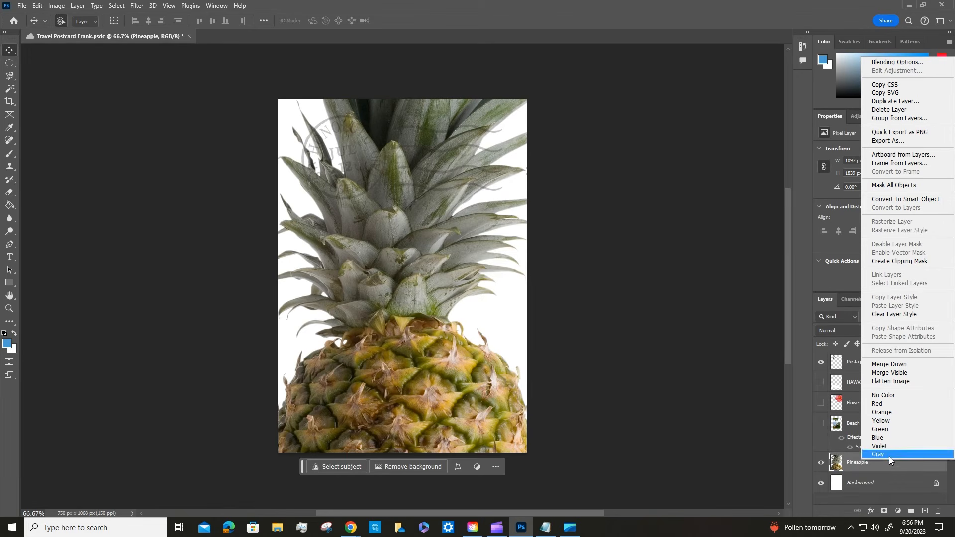
click(895, 102)
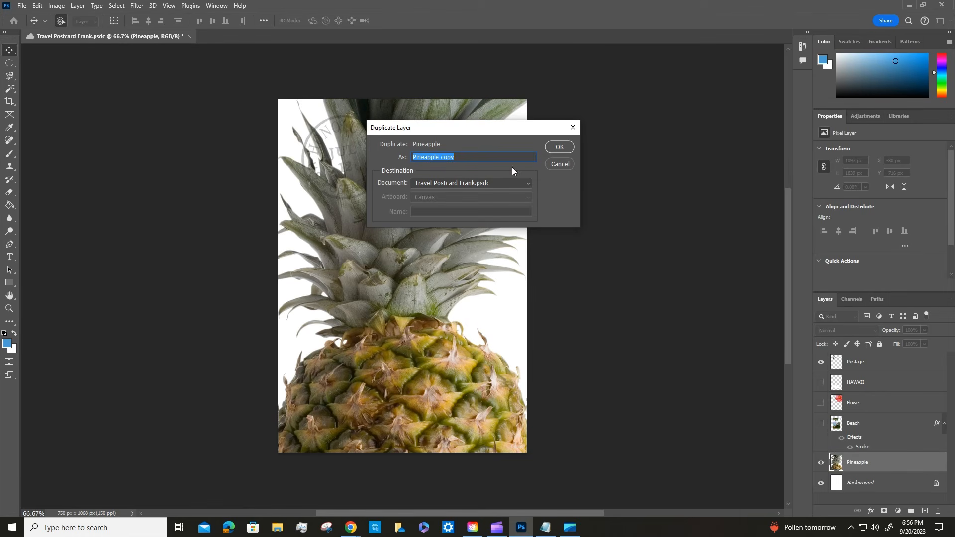
click(557, 146)
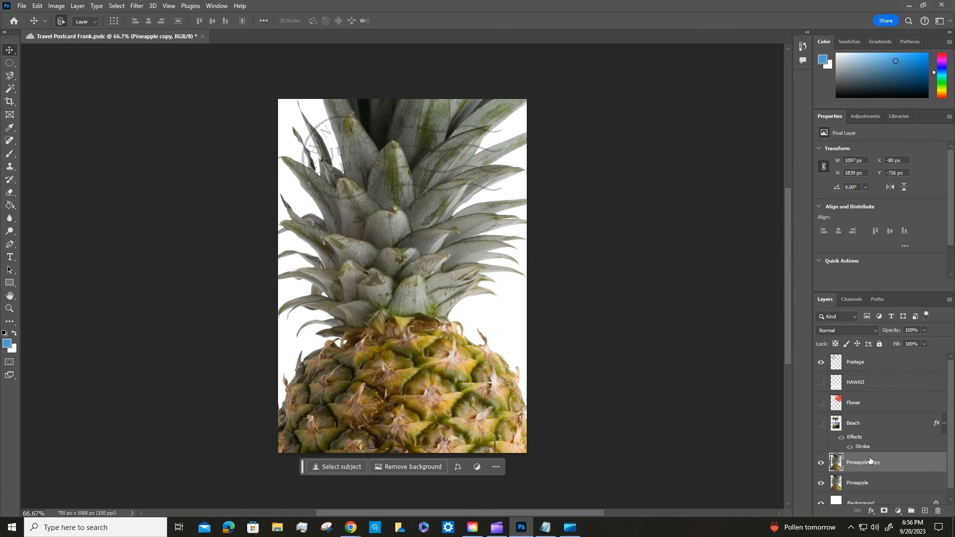
key(ctrl+s)
Set the duplicated Pineapple layer's blend mode to Overlay and toggle its visibility to compare the effect.
click(875, 331)
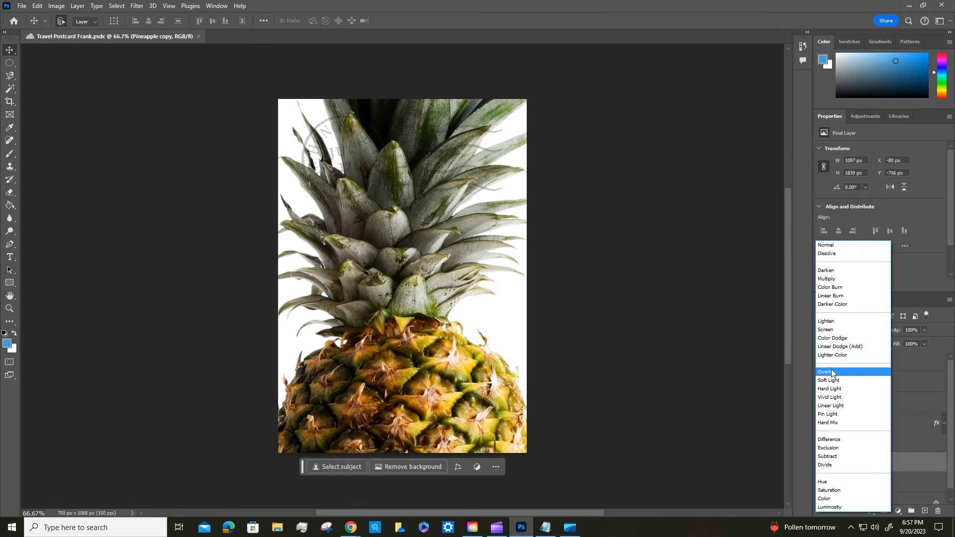
click(840, 373)
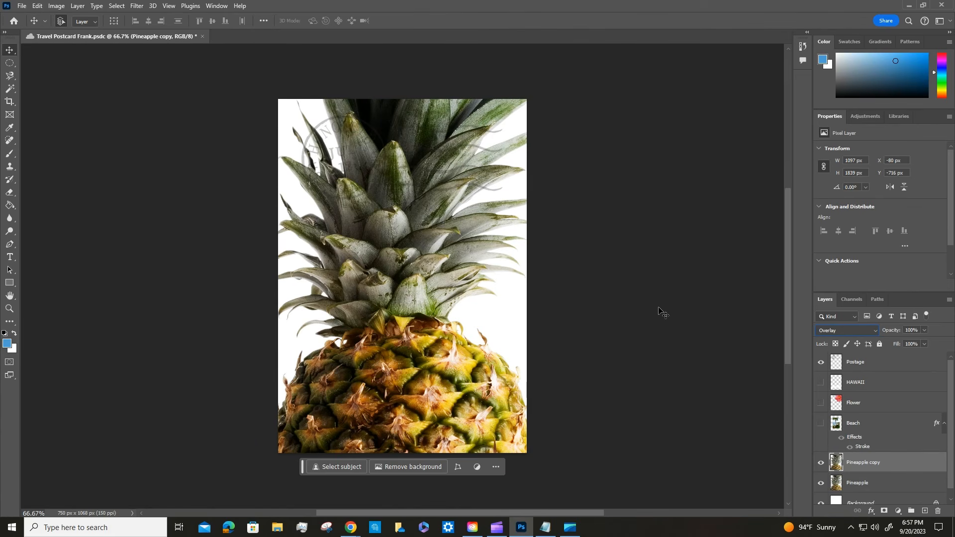
click(820, 463)
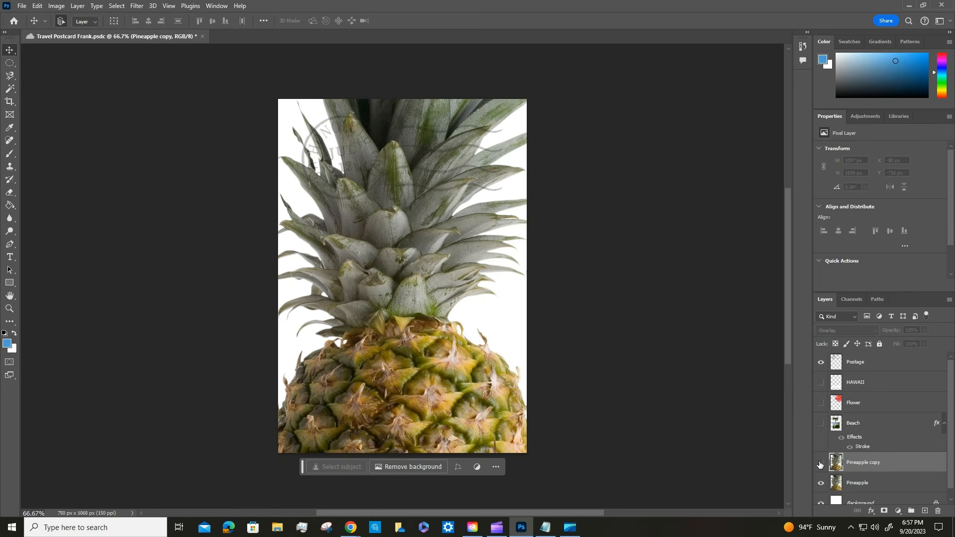
click(820, 463)
click(820, 463)
click(820, 463)
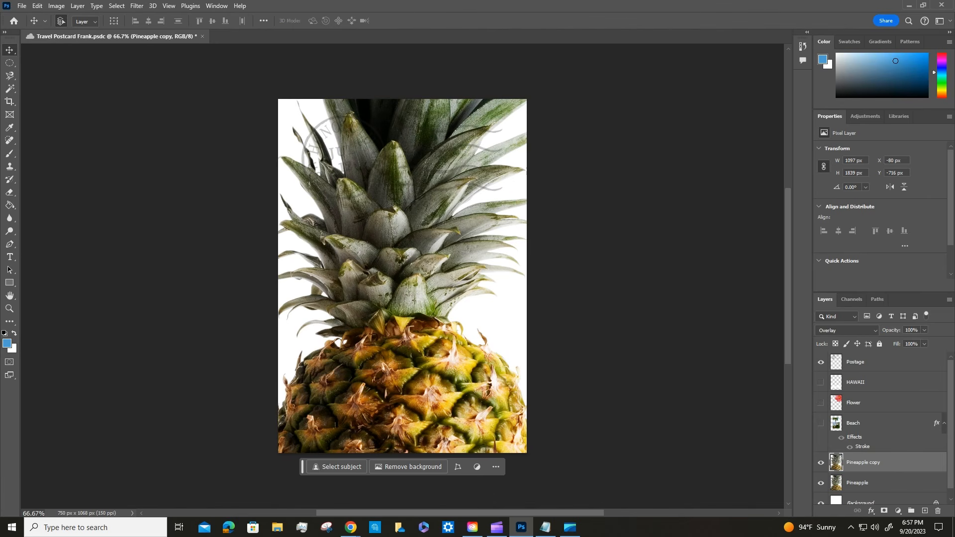
Set the Postage layer's blend mode to Multiply and save the document.
click(853, 365)
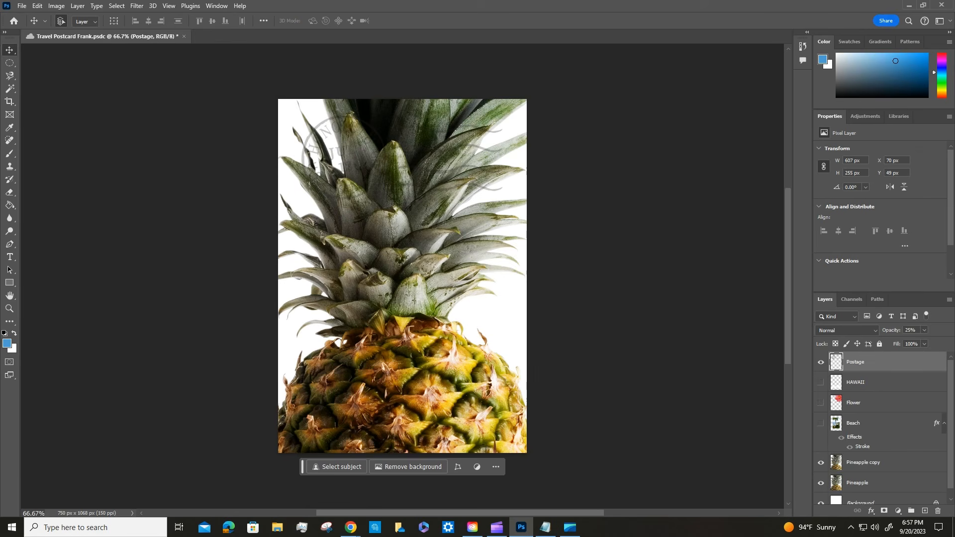
click(871, 329)
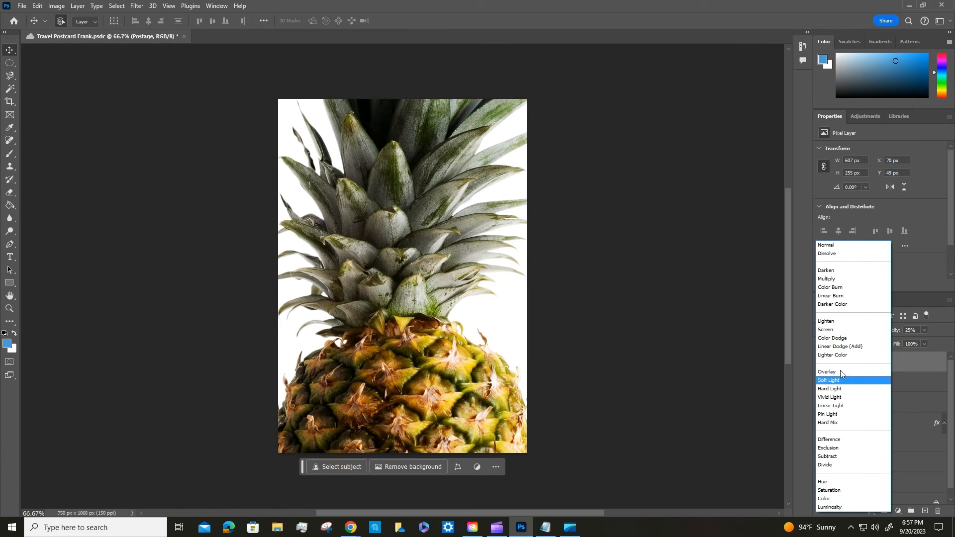
click(832, 280)
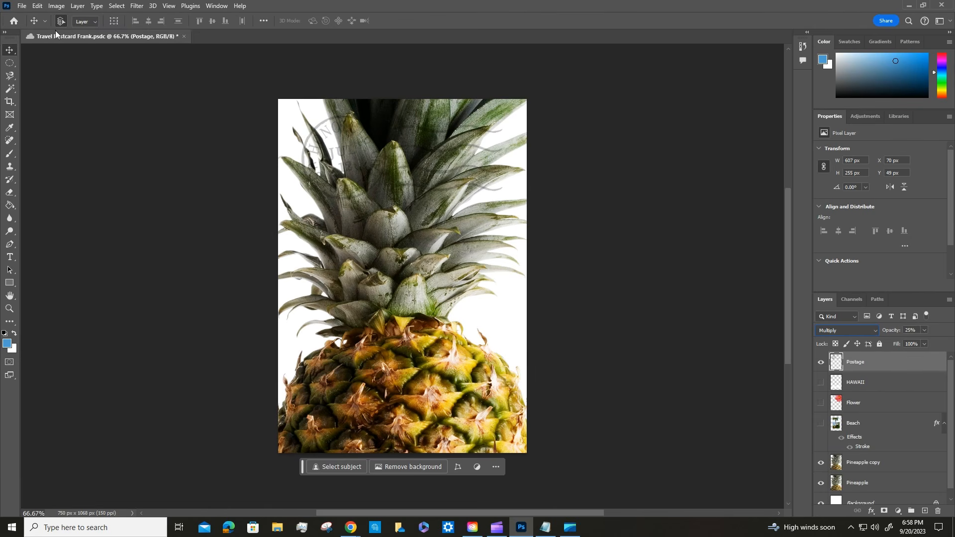
click(22, 5)
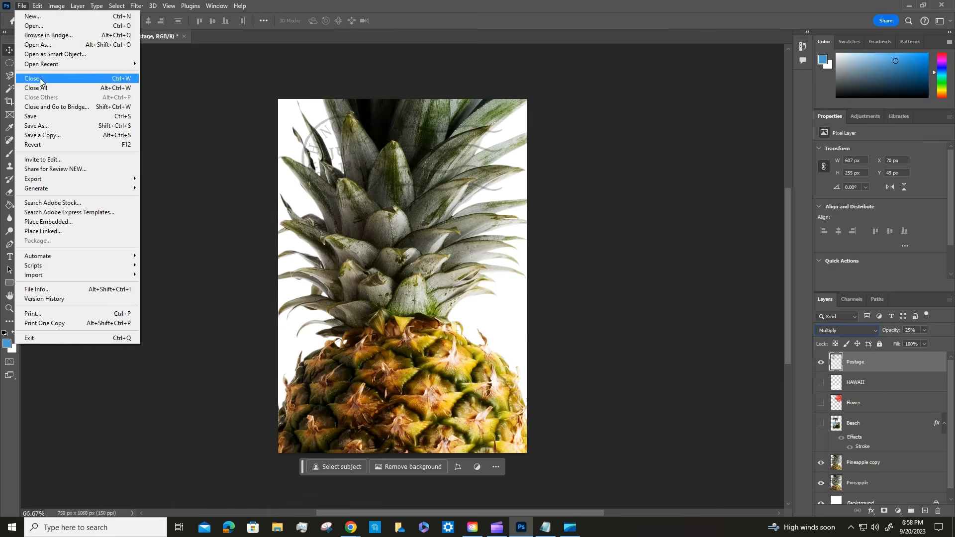
click(42, 117)
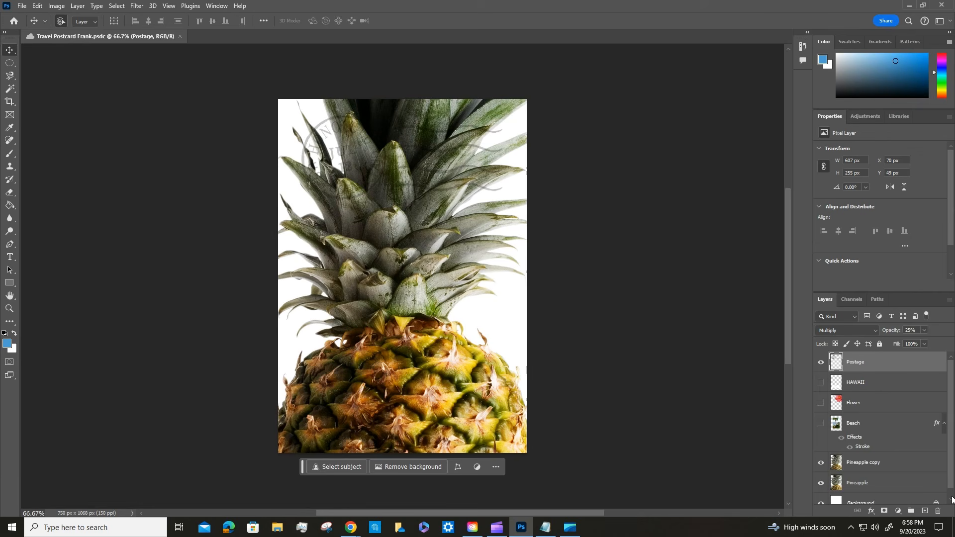